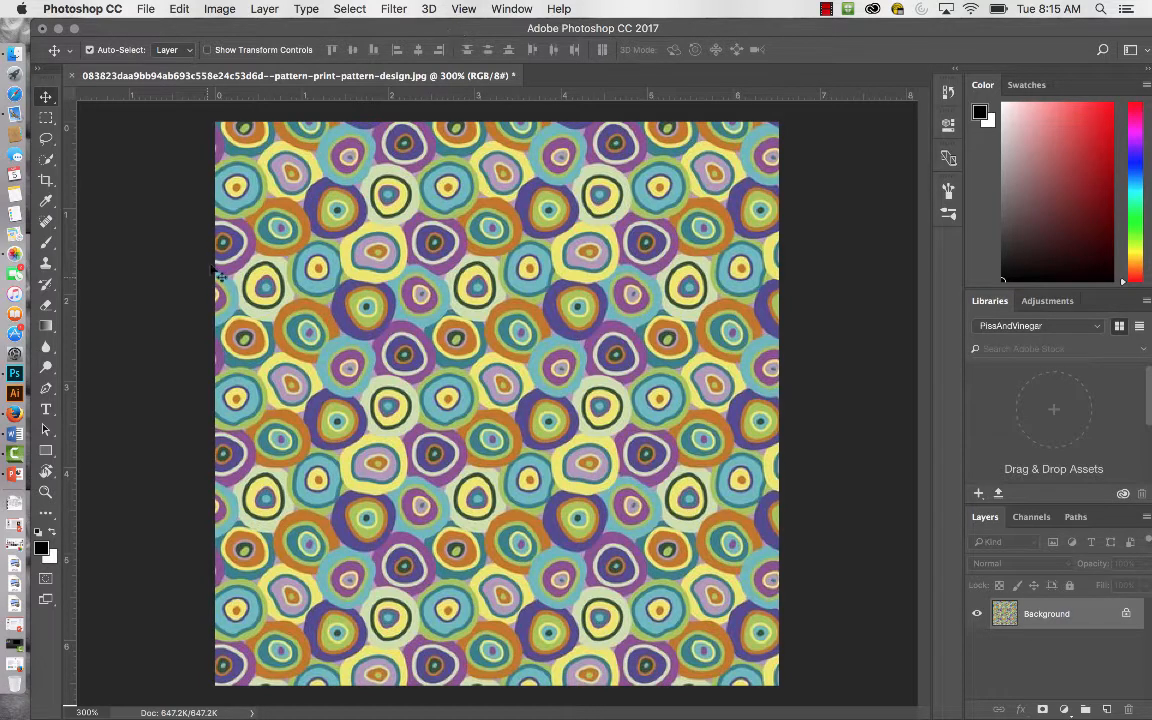
# Switch to Firefox to review the search "spoonflower fabric images polka dots" and minimise the browser window.
pyautogui.click(15, 414)
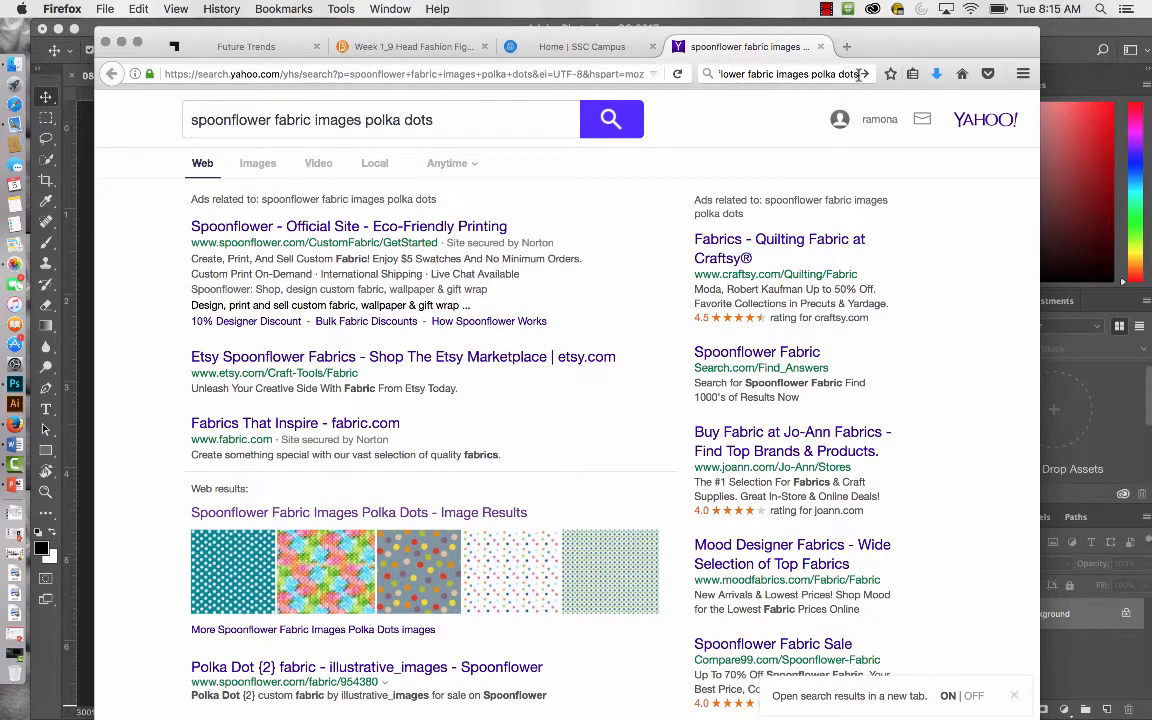
pyautogui.moveTo(859, 75); pyautogui.dragTo(702, 75)
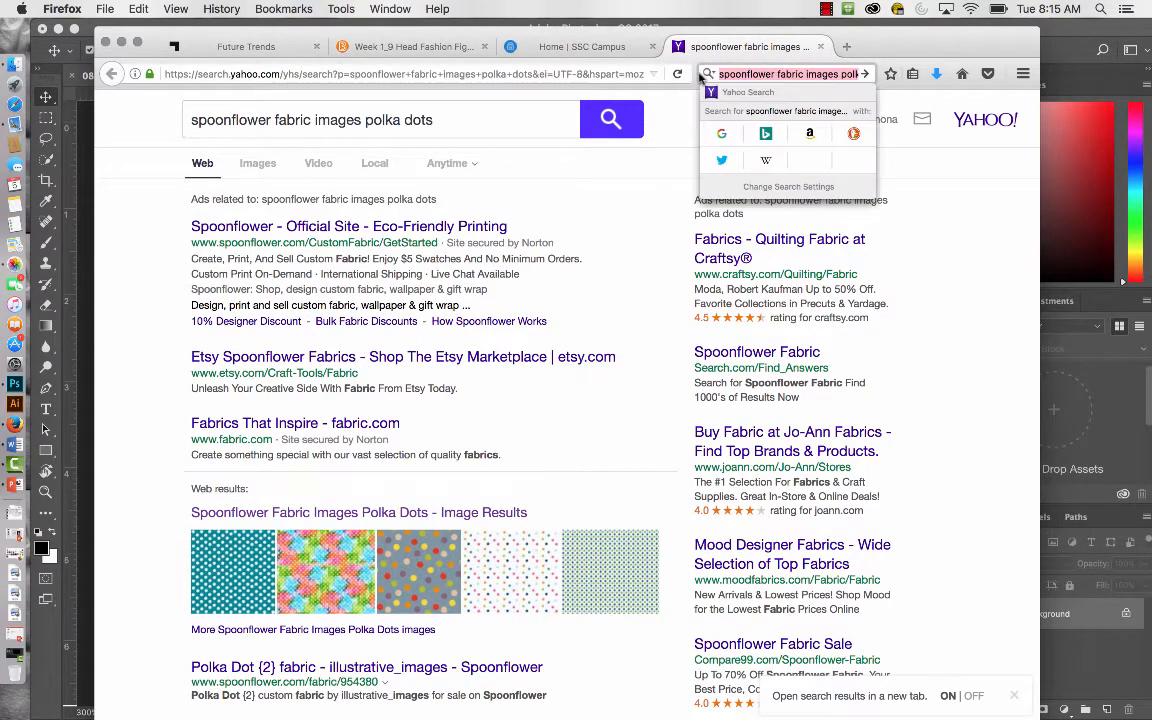
pyautogui.click(709, 75)
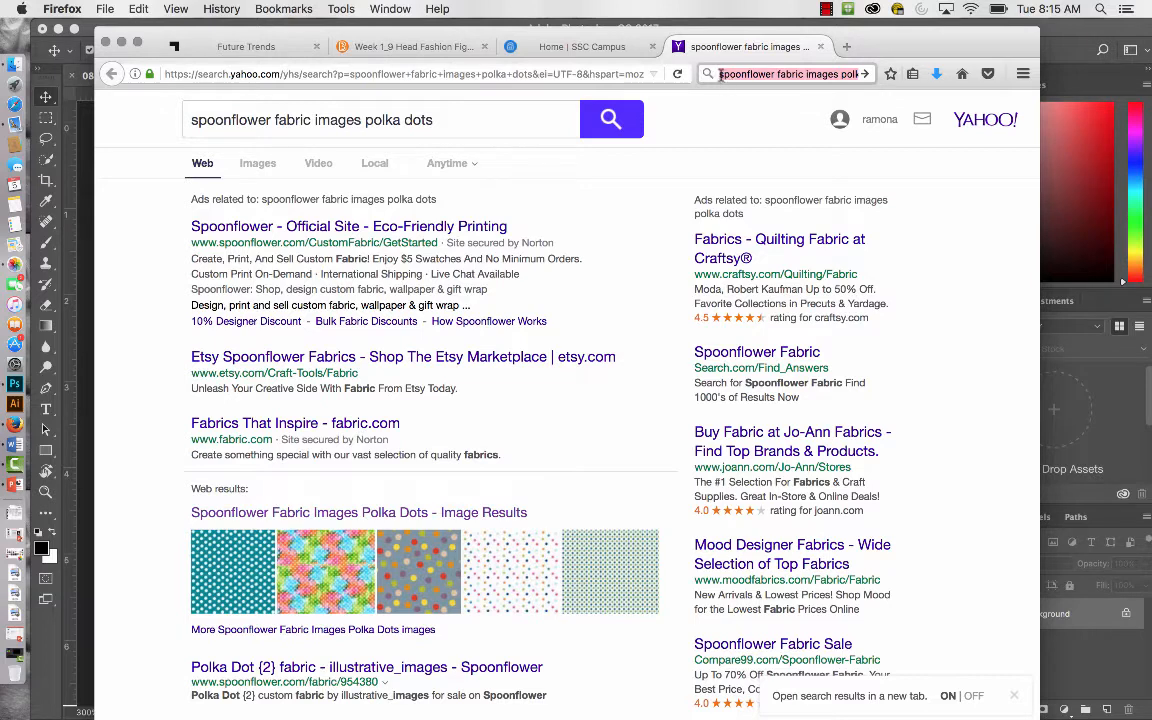
pyautogui.click(723, 75)
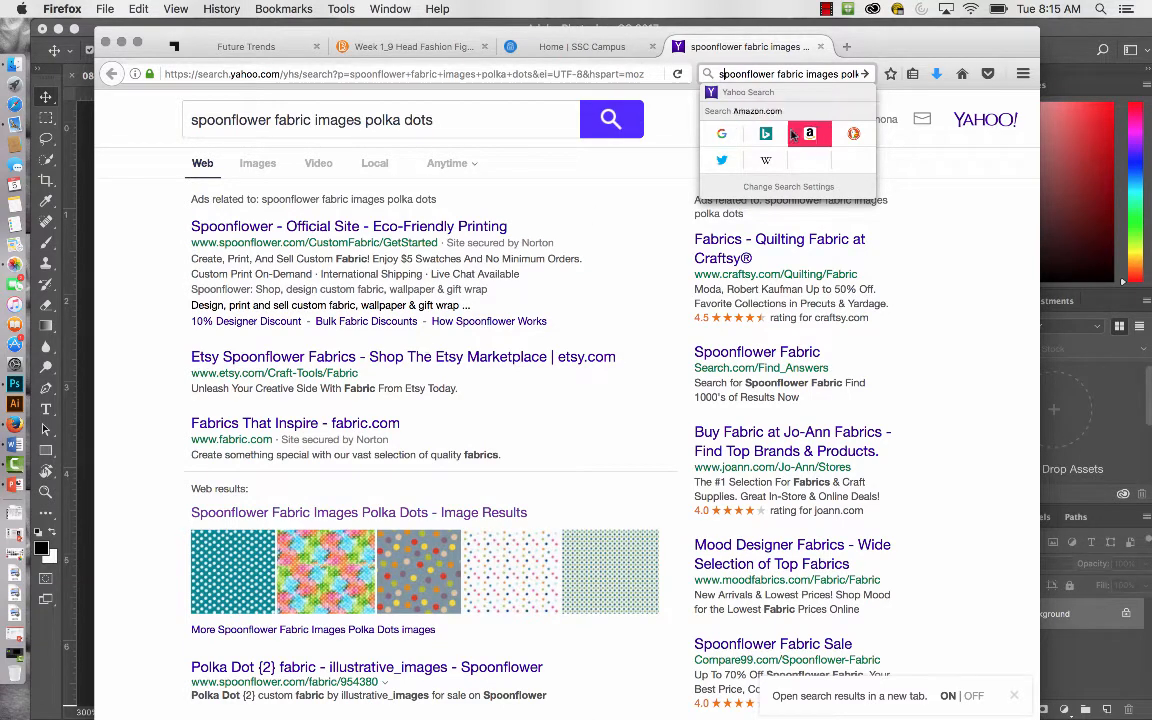
pyautogui.click(880, 40)
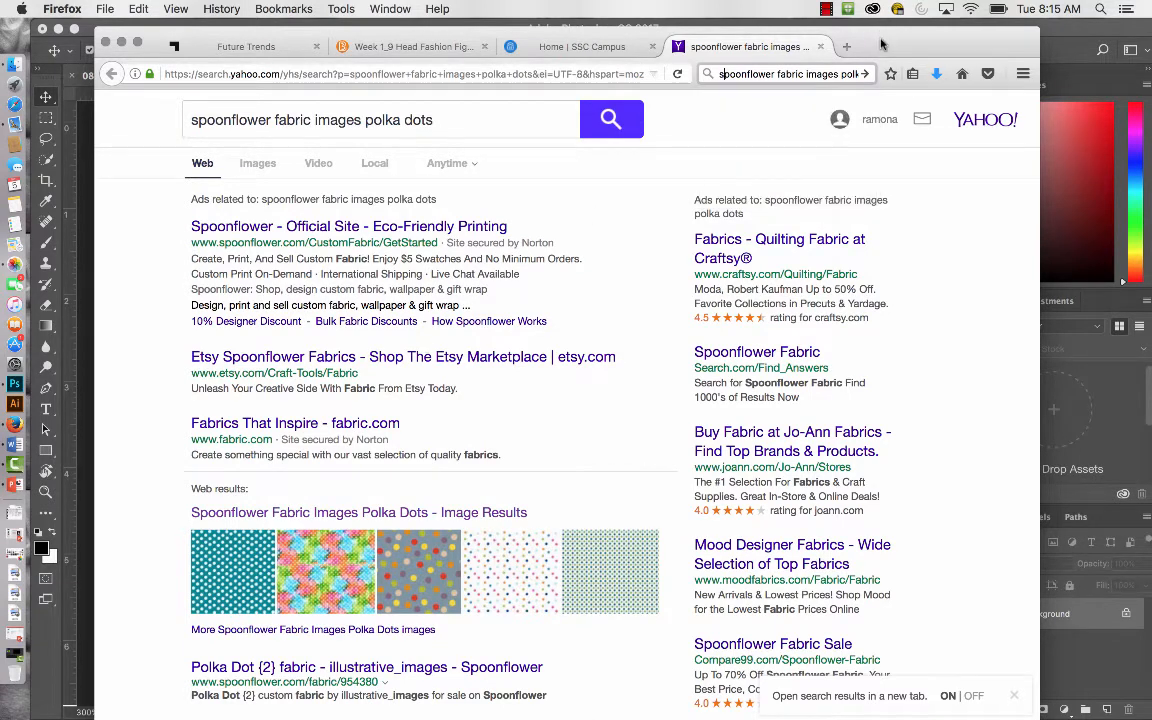
pyautogui.click(120, 44)
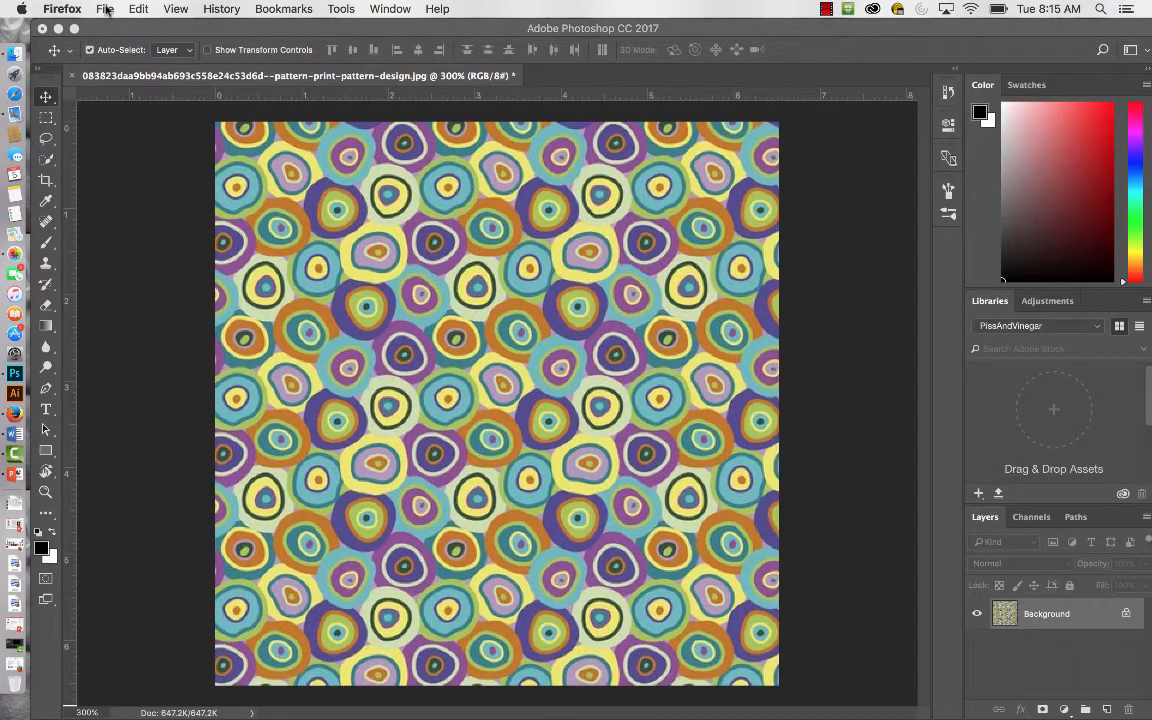
pyautogui.click(106, 10)
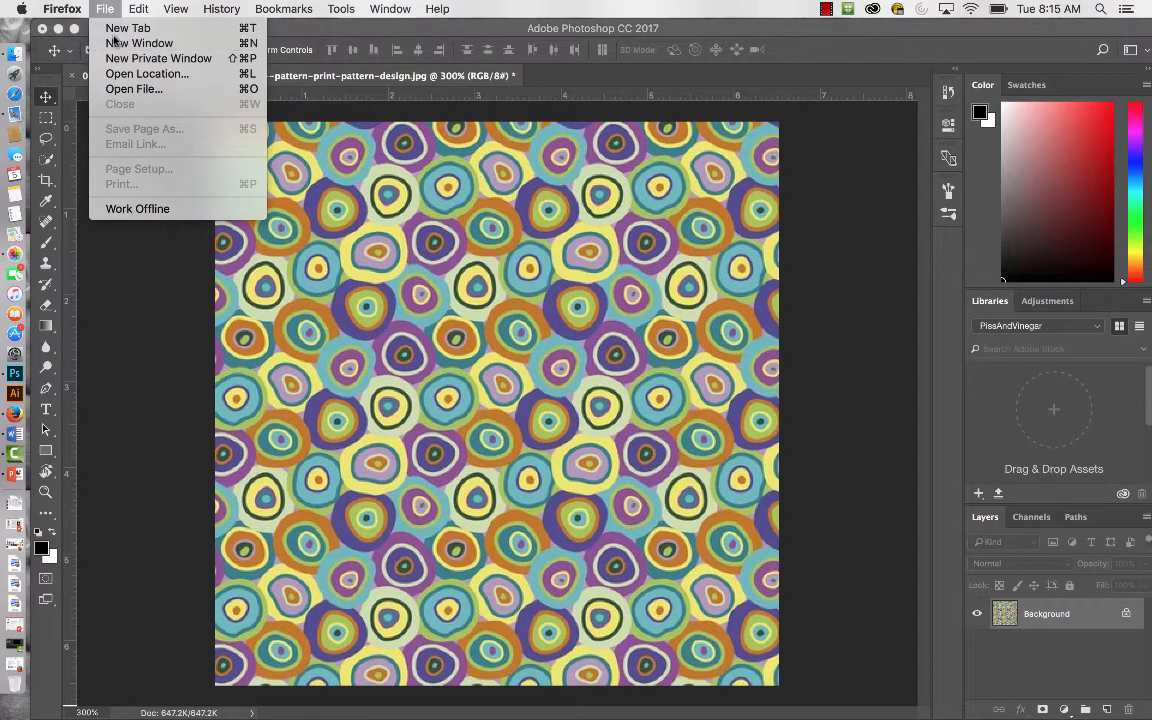
pyautogui.click(112, 43)
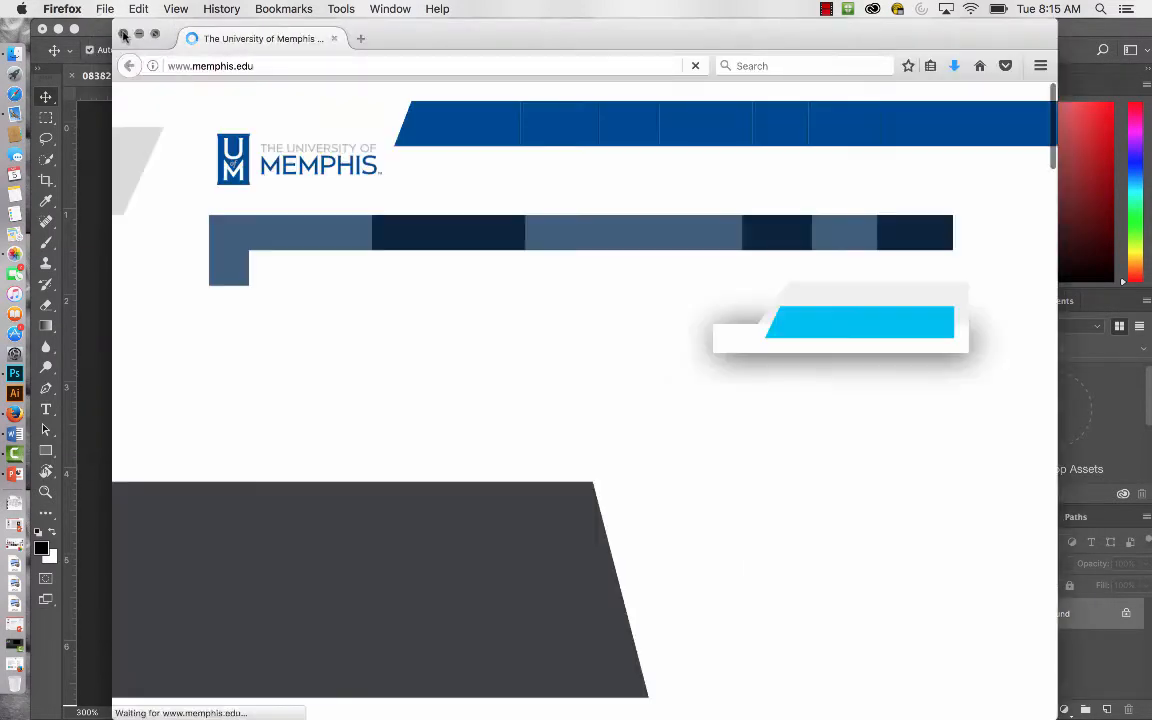
pyautogui.click(123, 34)
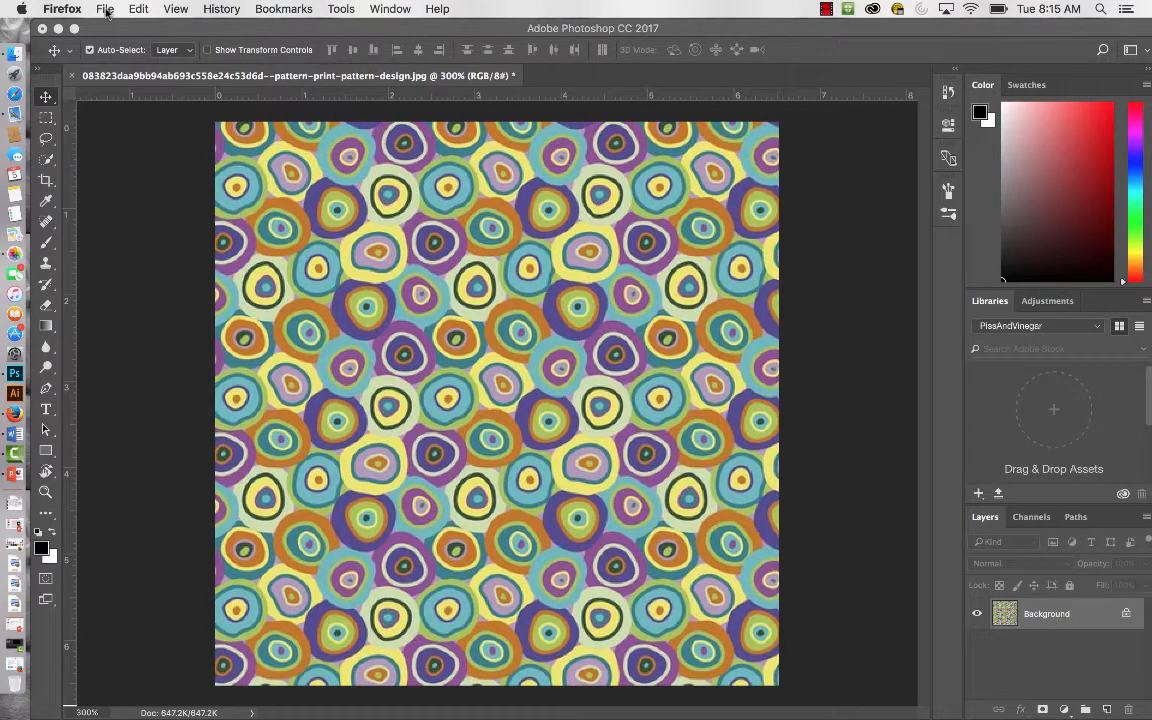
pyautogui.click(106, 10)
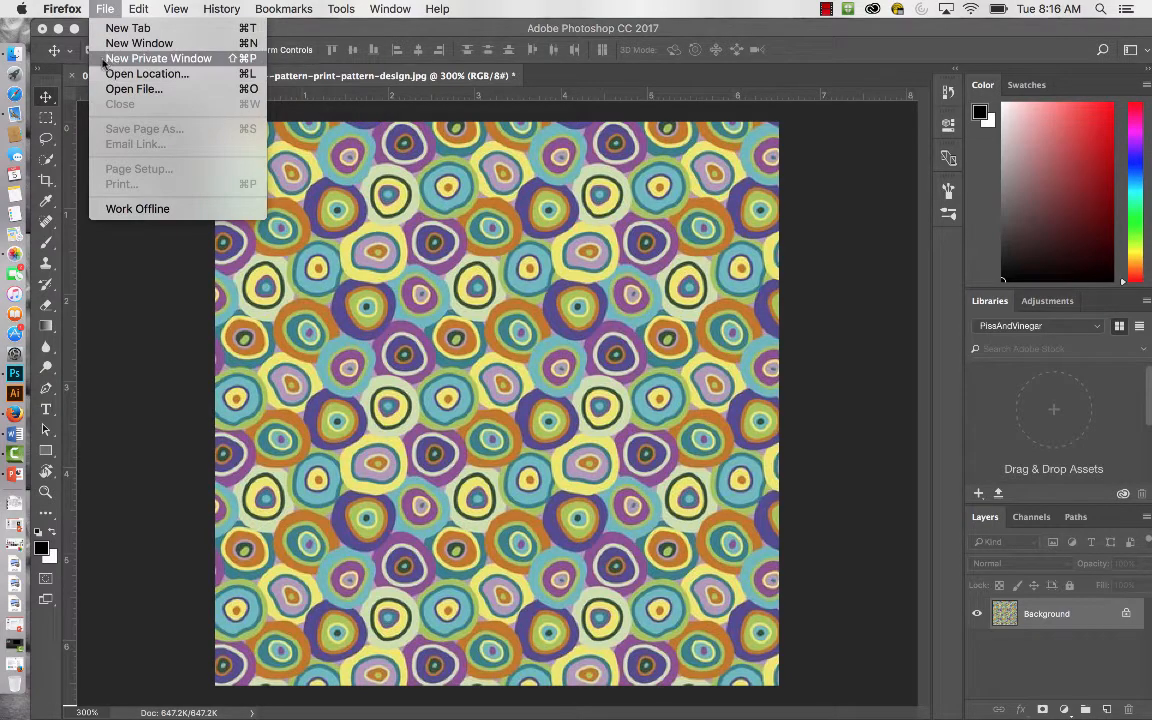
pyautogui.click(116, 90)
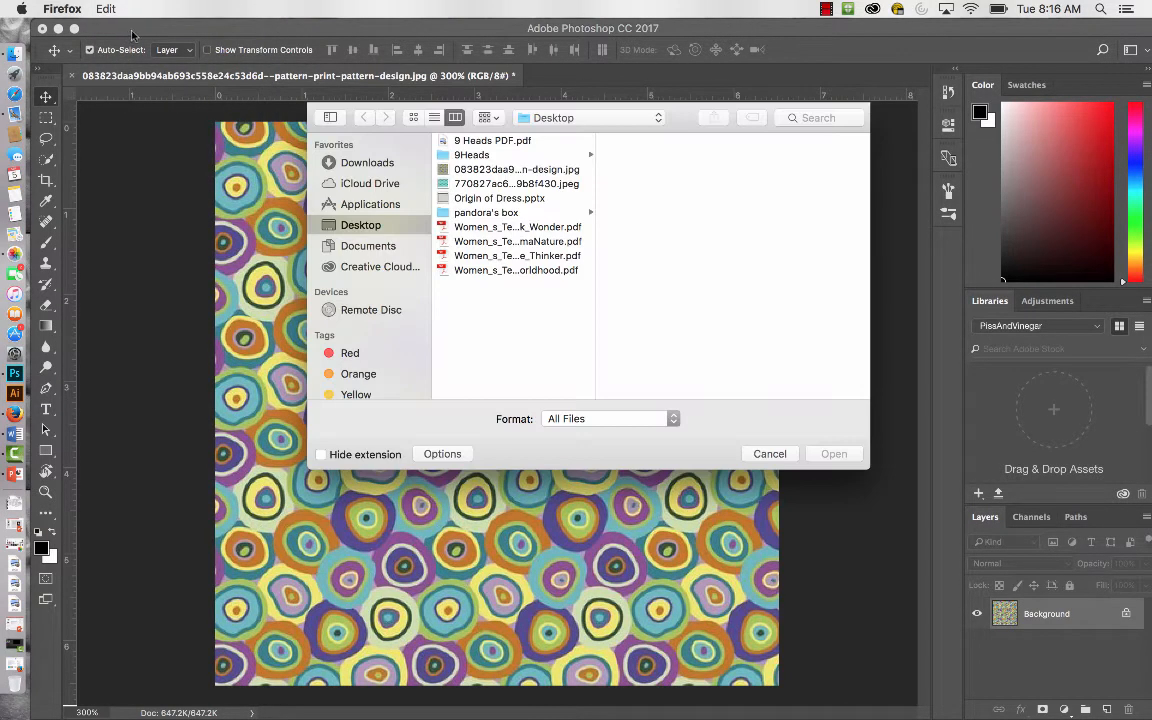
pyautogui.click(770, 454)
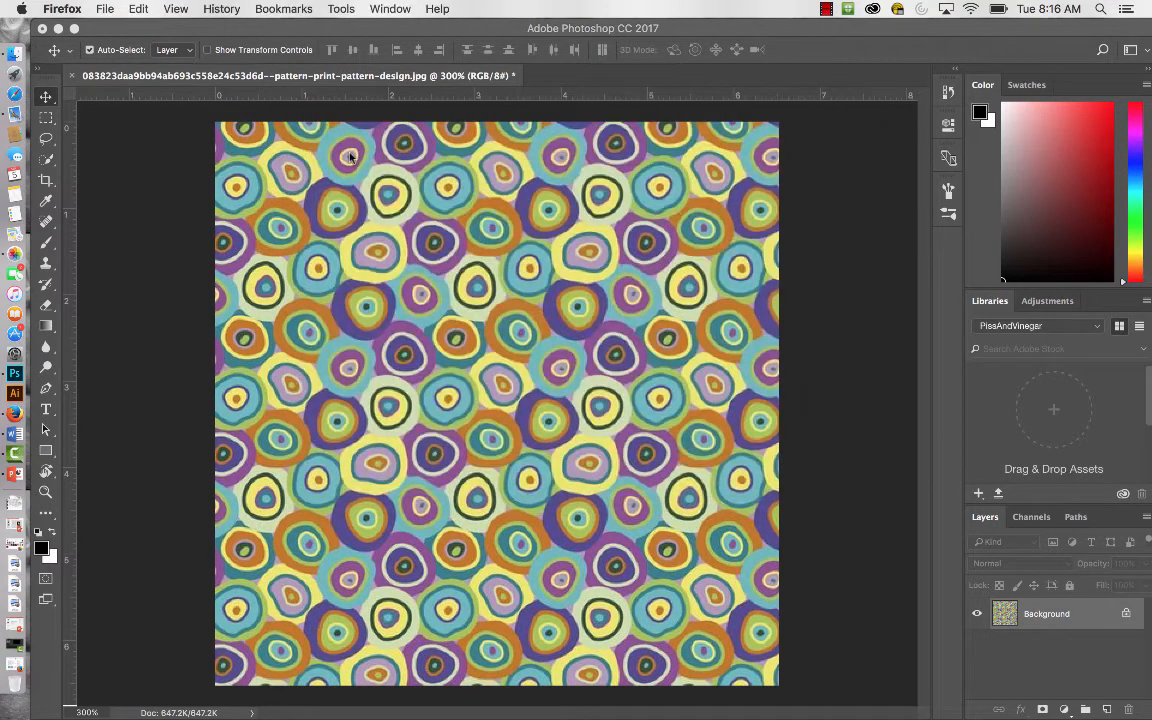
# Switch back to Photoshop and open the teal polka-dot image 770827ac685fe7dfbdcd730c19b8f430.jpeg from the Desktop.
pyautogui.click(203, 24)
pyautogui.click(145, 10)
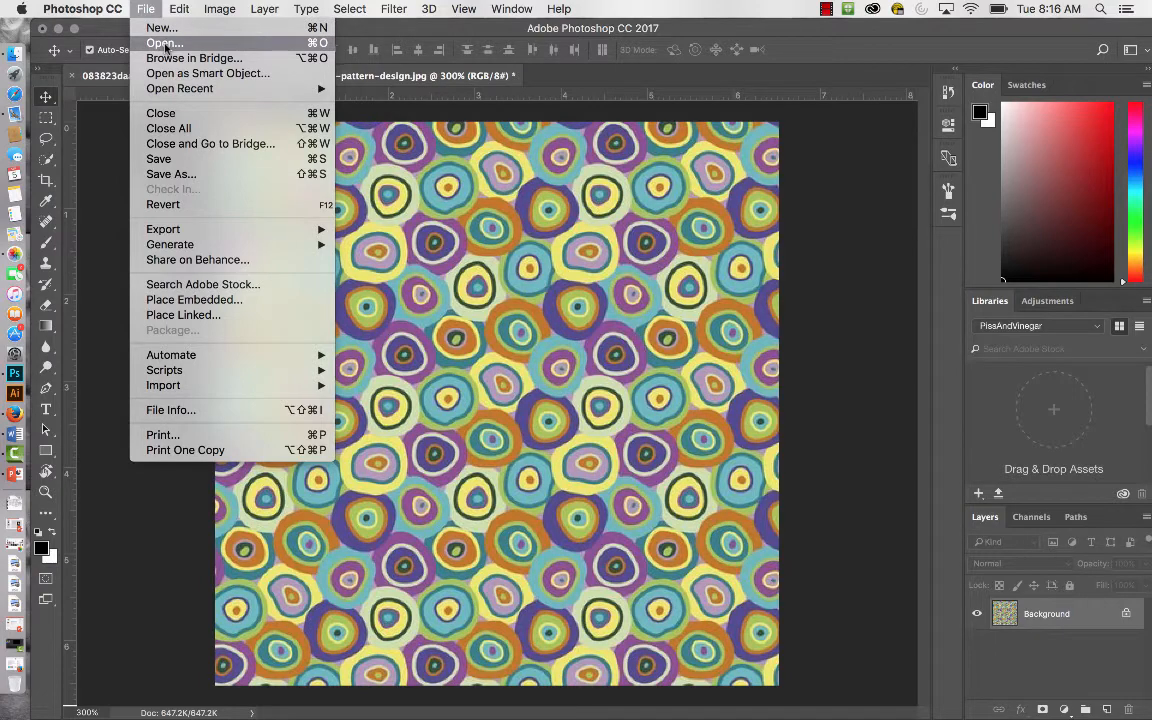
pyautogui.click(166, 44)
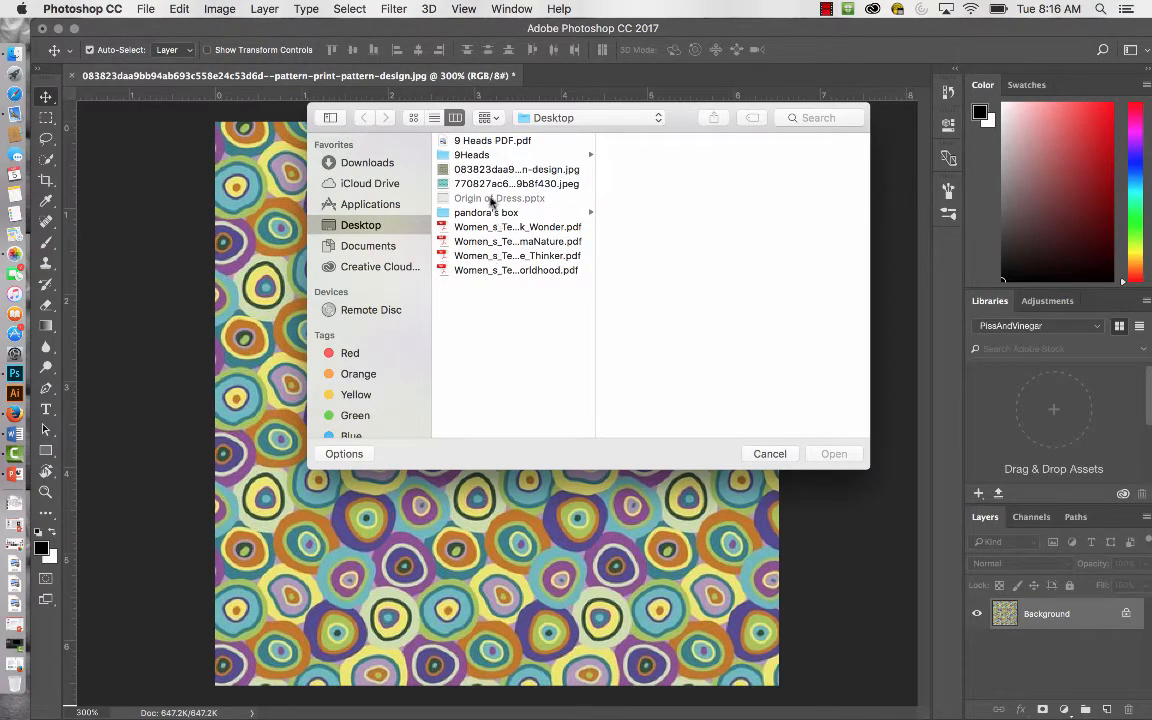
pyautogui.click(456, 183)
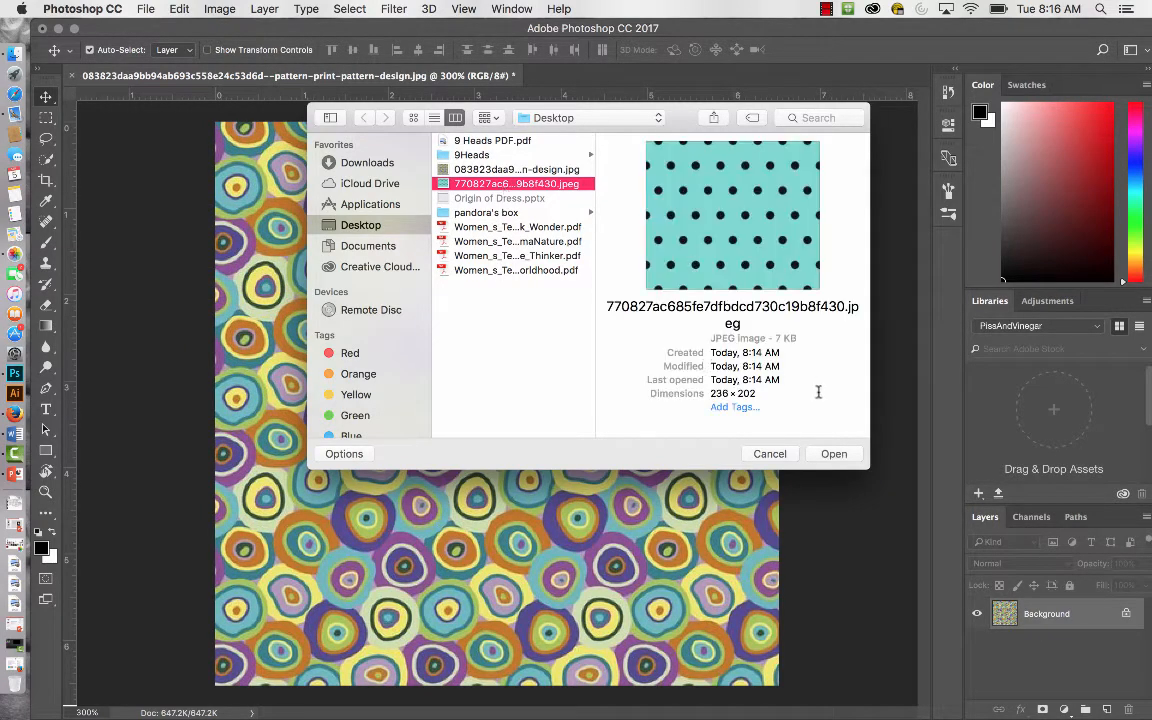
pyautogui.click(843, 455)
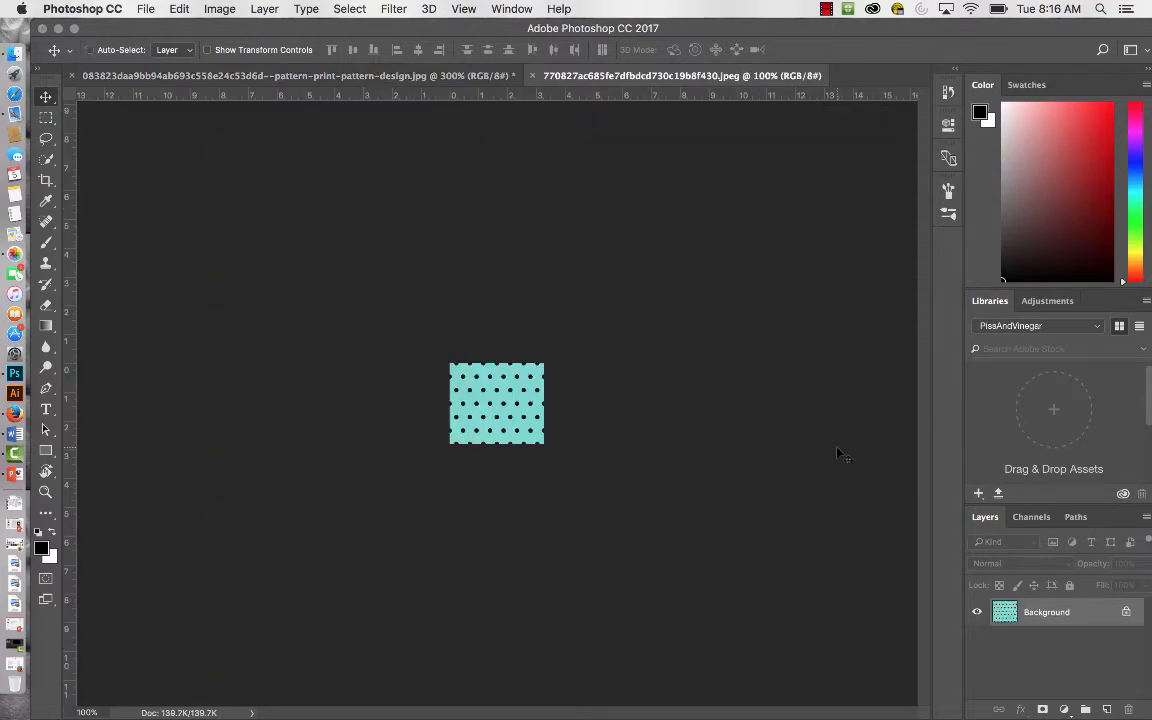
# Hide and show the rulers around the polka-dot image twice, leaving them shown.
pyautogui.press('super+plus')
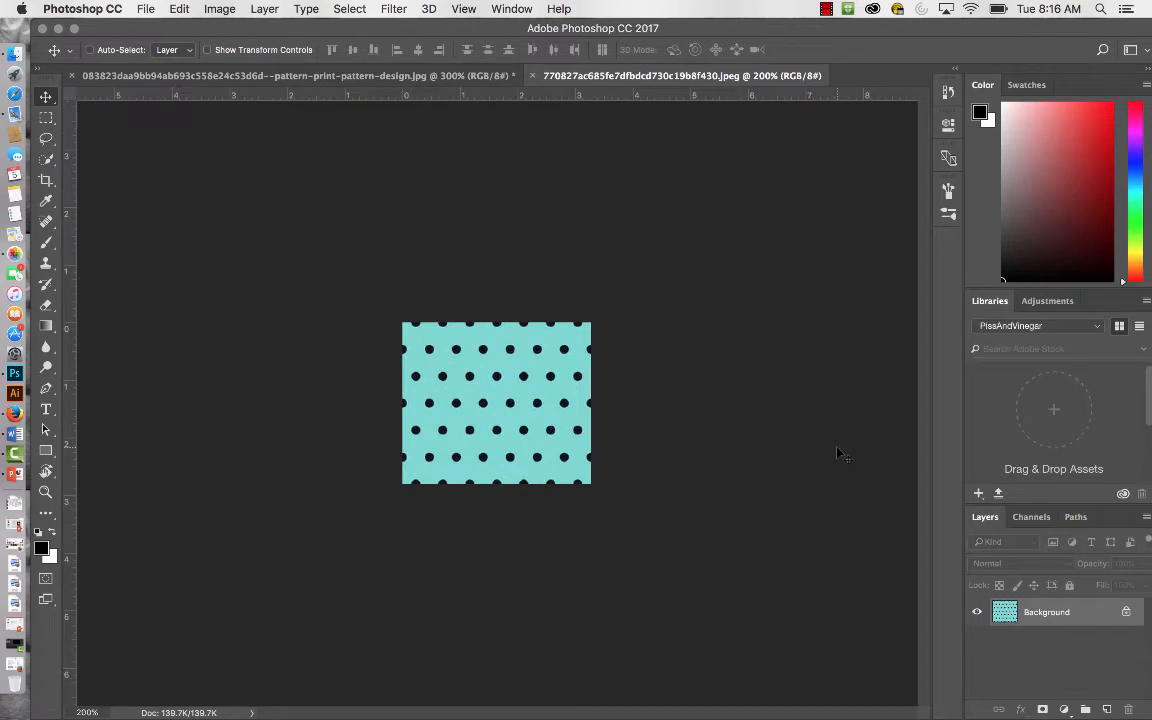
pyautogui.press('super+plus')
pyautogui.press('super+plus')
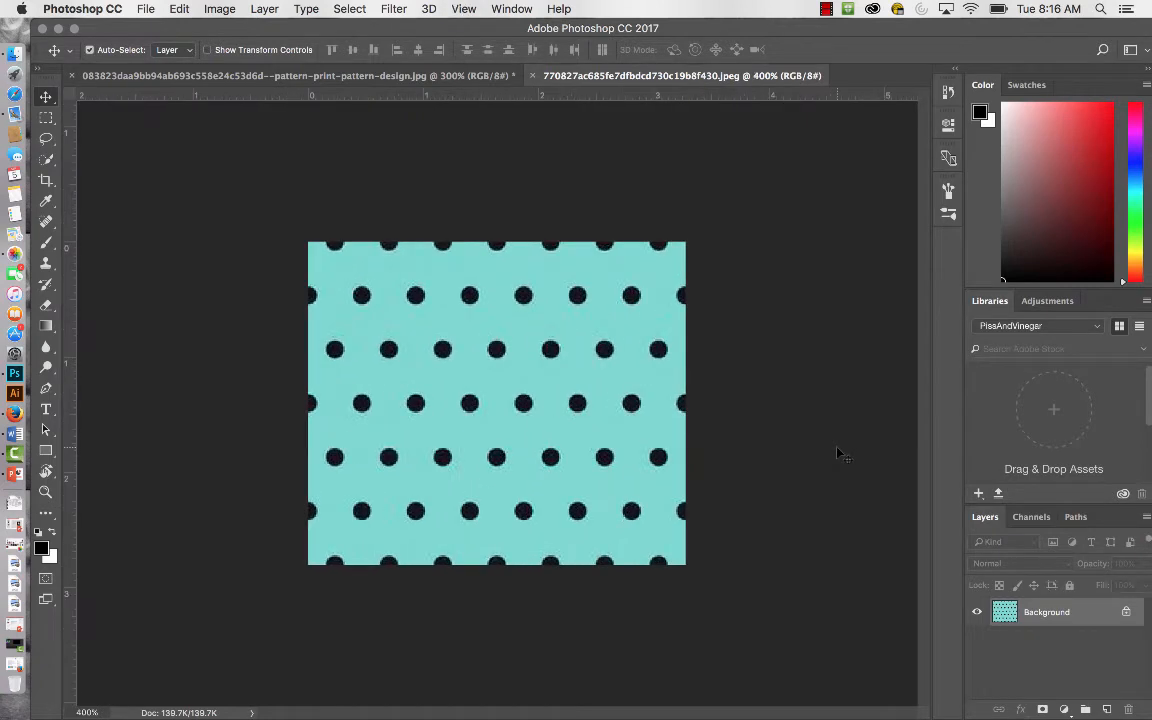
pyautogui.click(45, 493)
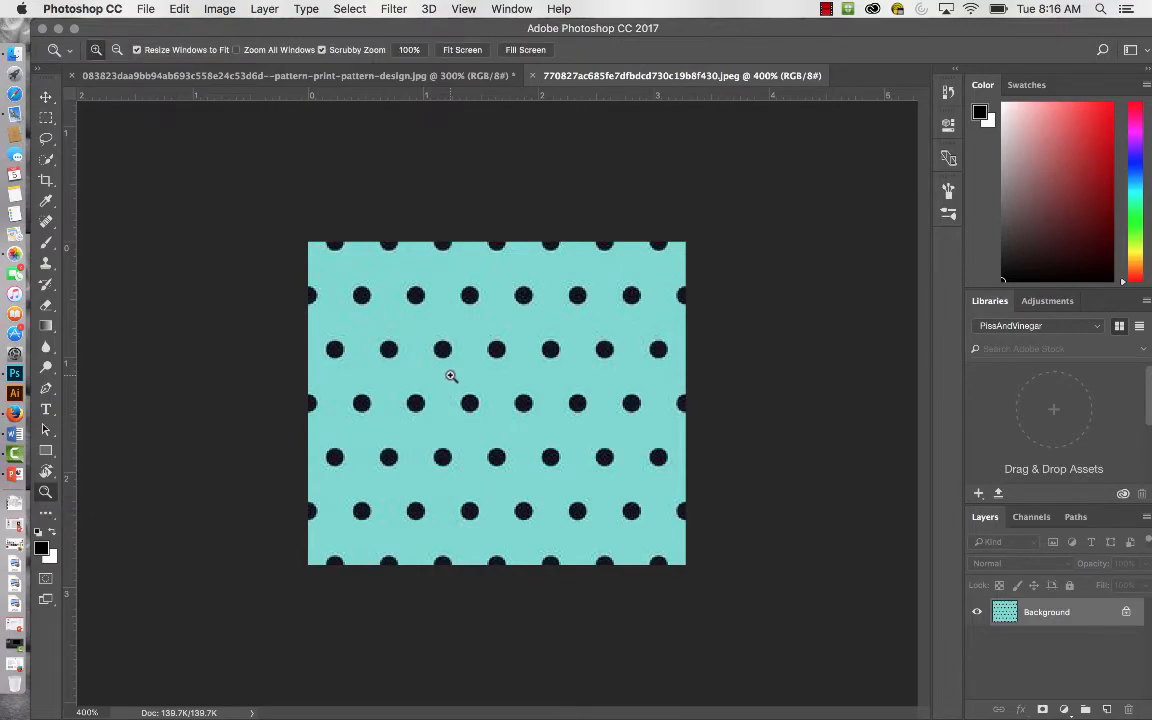
pyautogui.moveTo(451, 375); pyautogui.dragTo(477, 367)
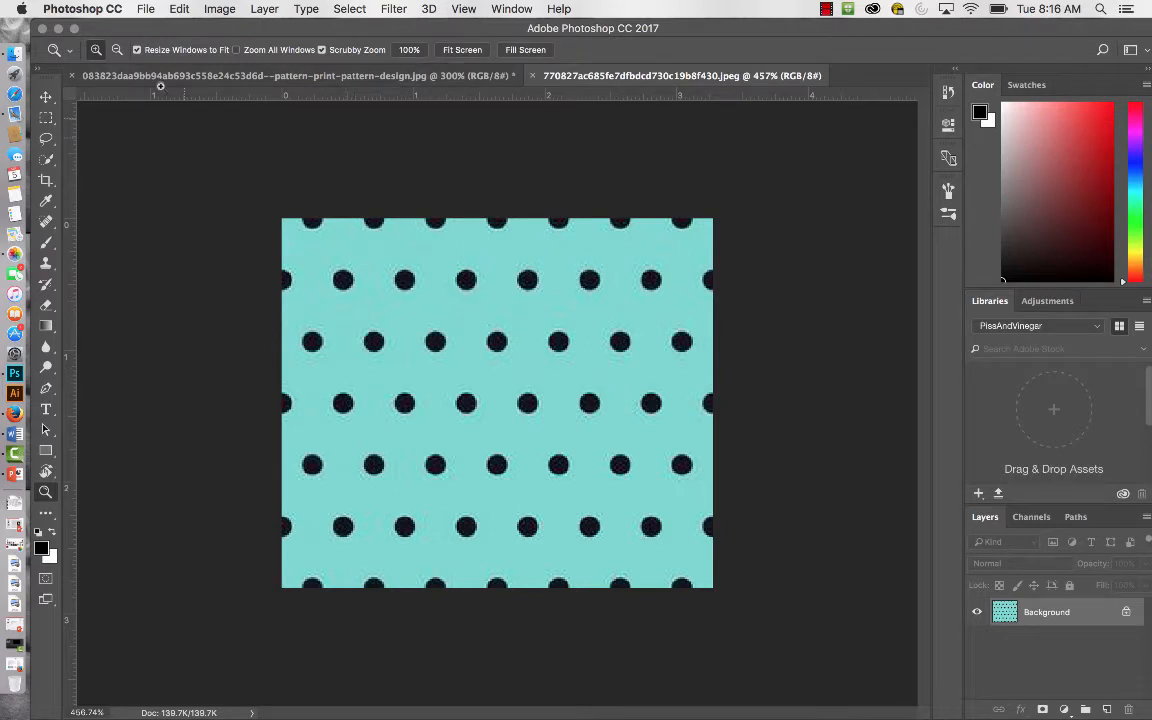
pyautogui.click(46, 97)
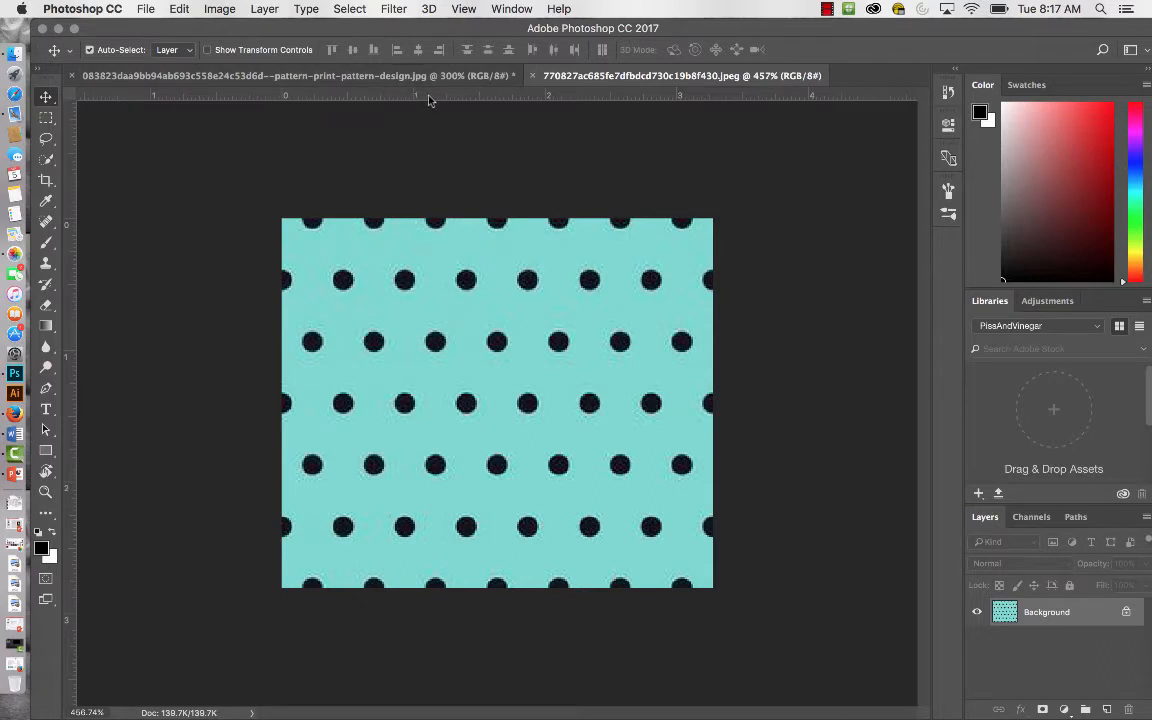
pyautogui.press('super+r')
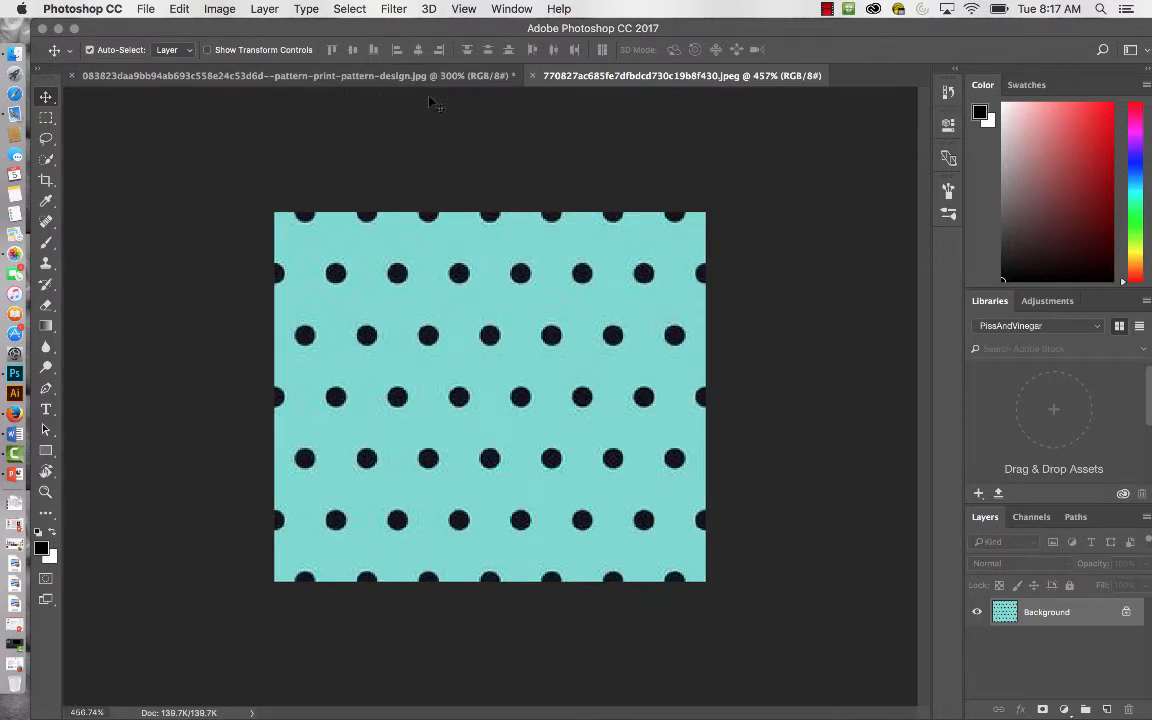
pyautogui.press('super+r')
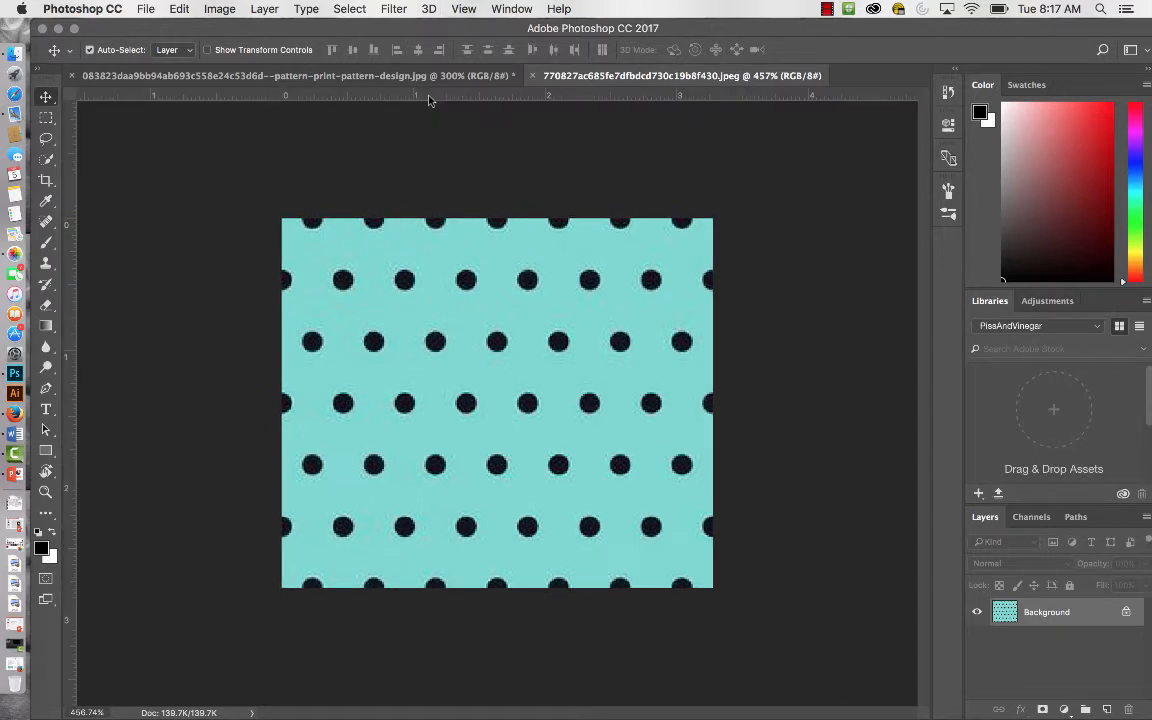
pyautogui.press('super+r')
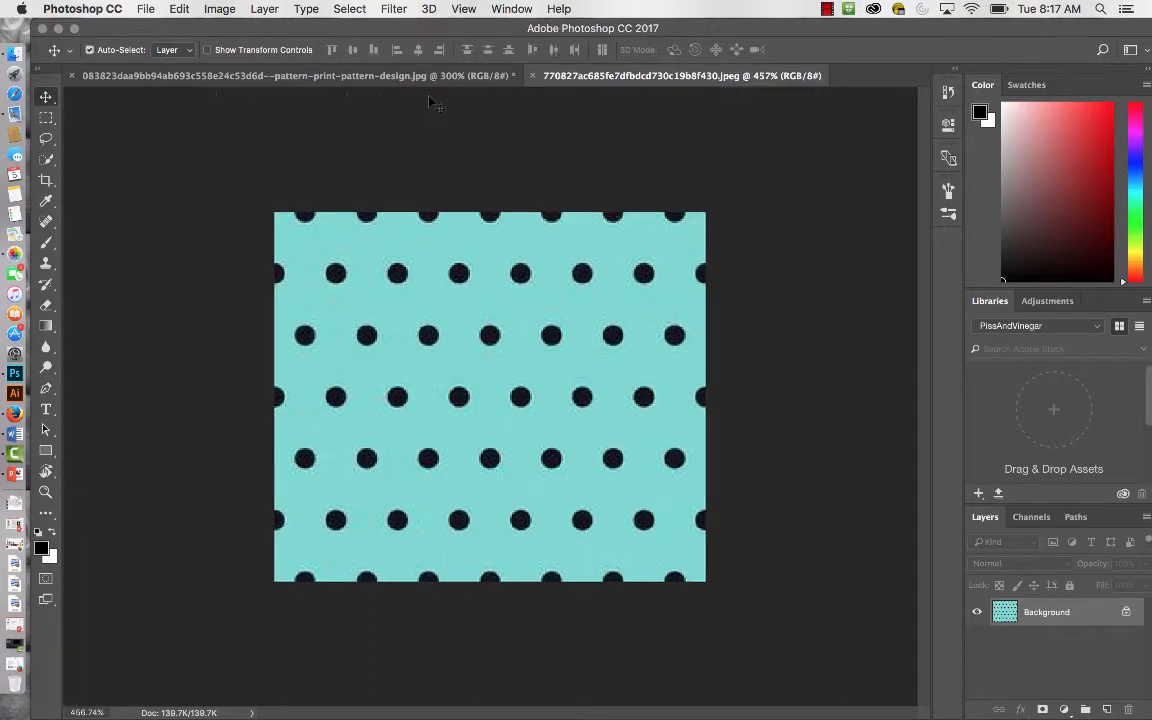
pyautogui.press('super+r')
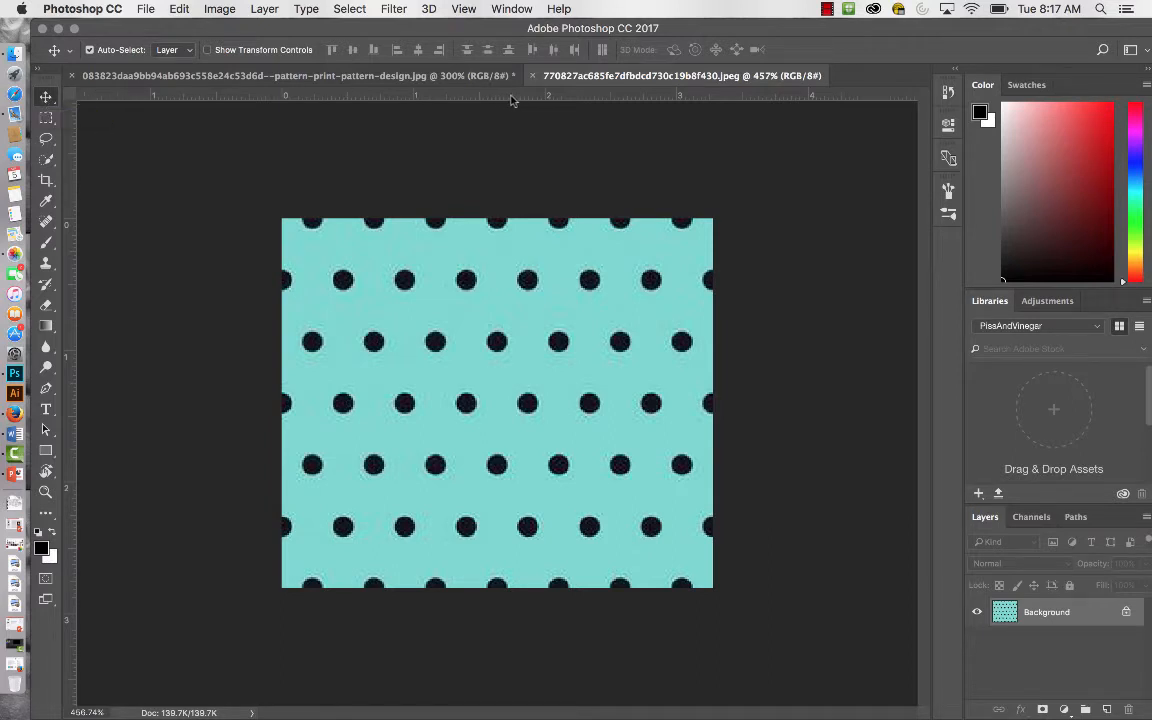
# Place two horizontal guides through the centres of the second and fourth rows of dots.
pyautogui.moveTo(513, 97); pyautogui.dragTo(508, 280)
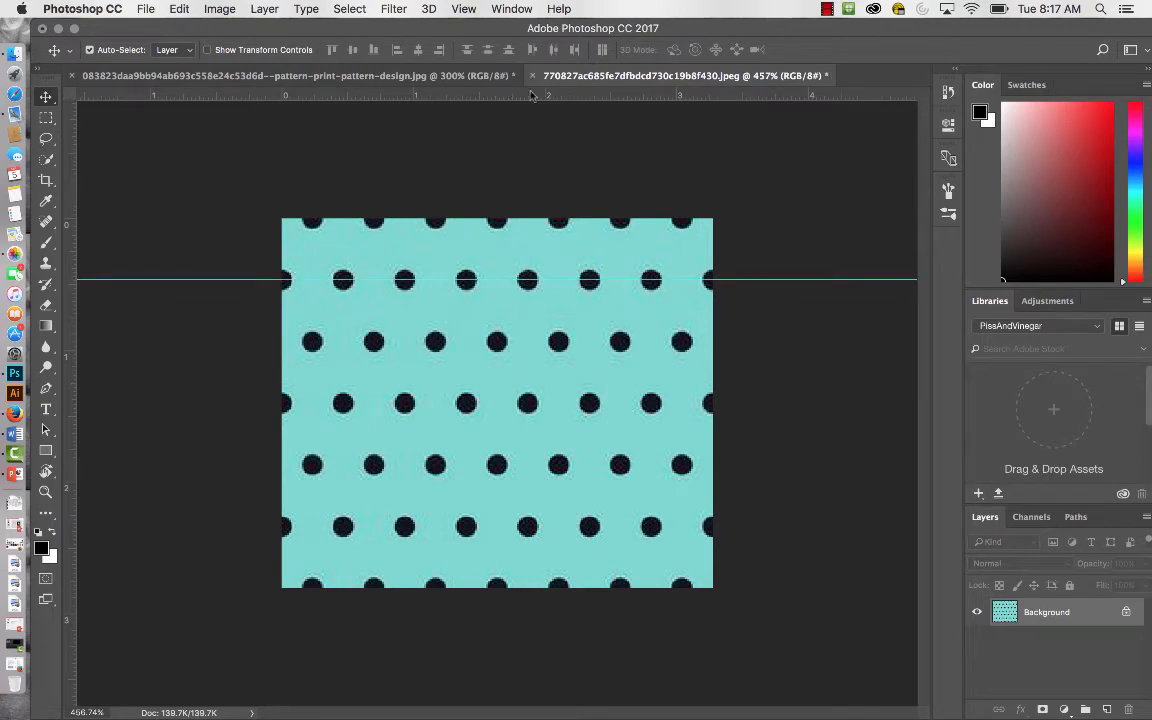
pyautogui.press('super+equal')
pyautogui.press('super+equal')
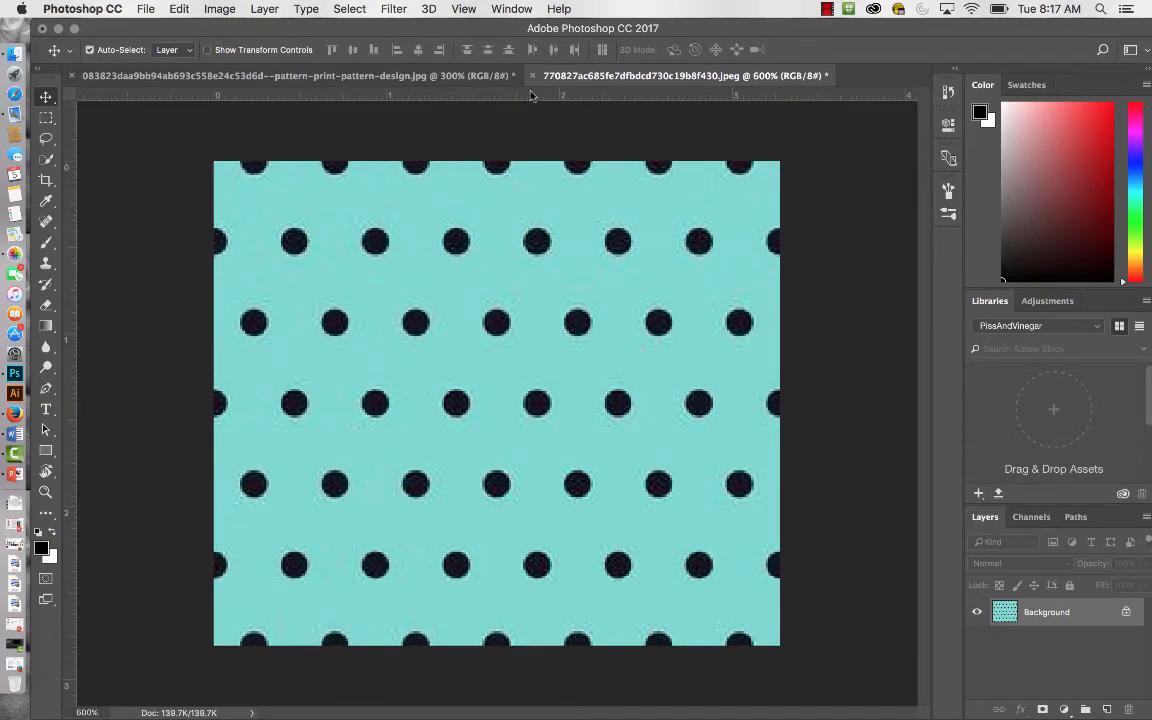
pyautogui.moveTo(538, 97); pyautogui.dragTo(521, 404)
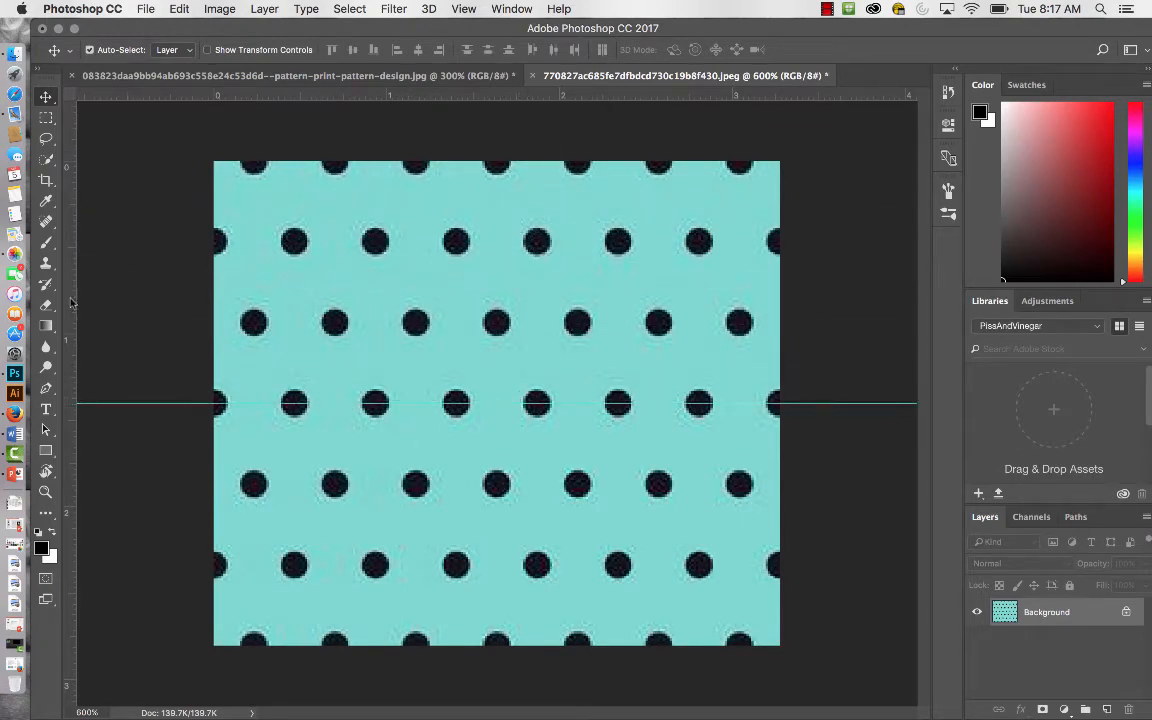
# Place two vertical guides through the centres of the second and third full dots in the second row.
pyautogui.moveTo(66, 268); pyautogui.dragTo(457, 306)
pyautogui.press('Escape')
pyautogui.moveTo(69, 312); pyautogui.dragTo(375, 312)
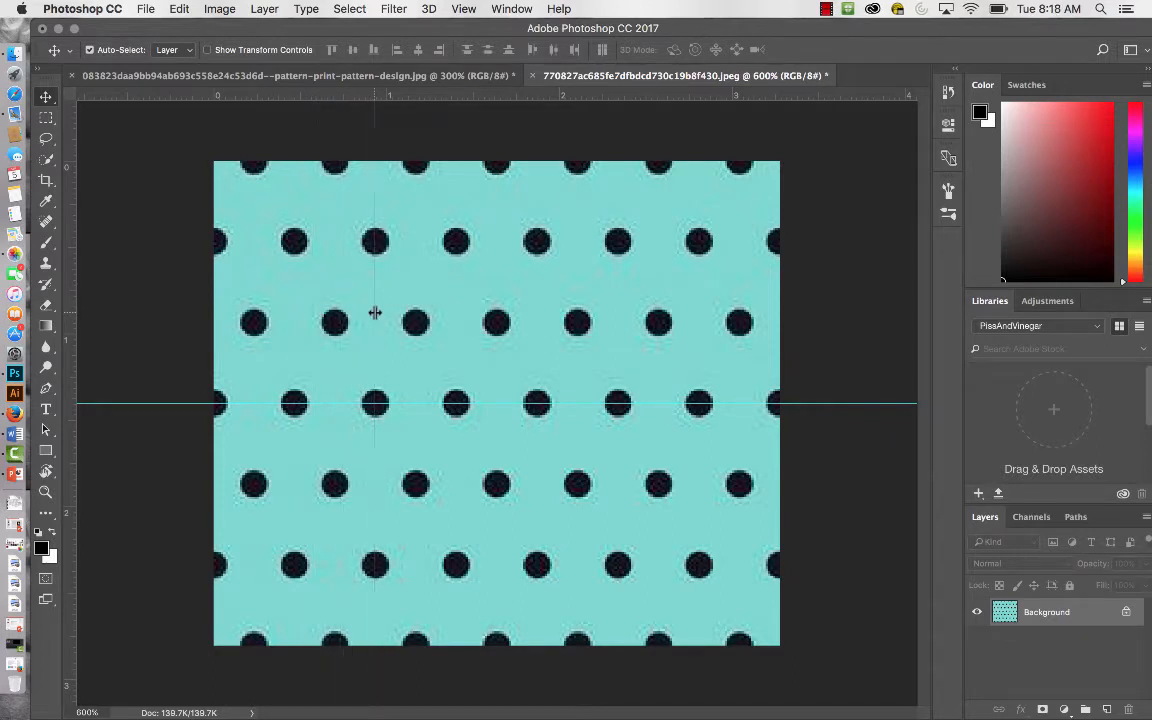
pyautogui.press('super+plus')
pyautogui.press('super+plus')
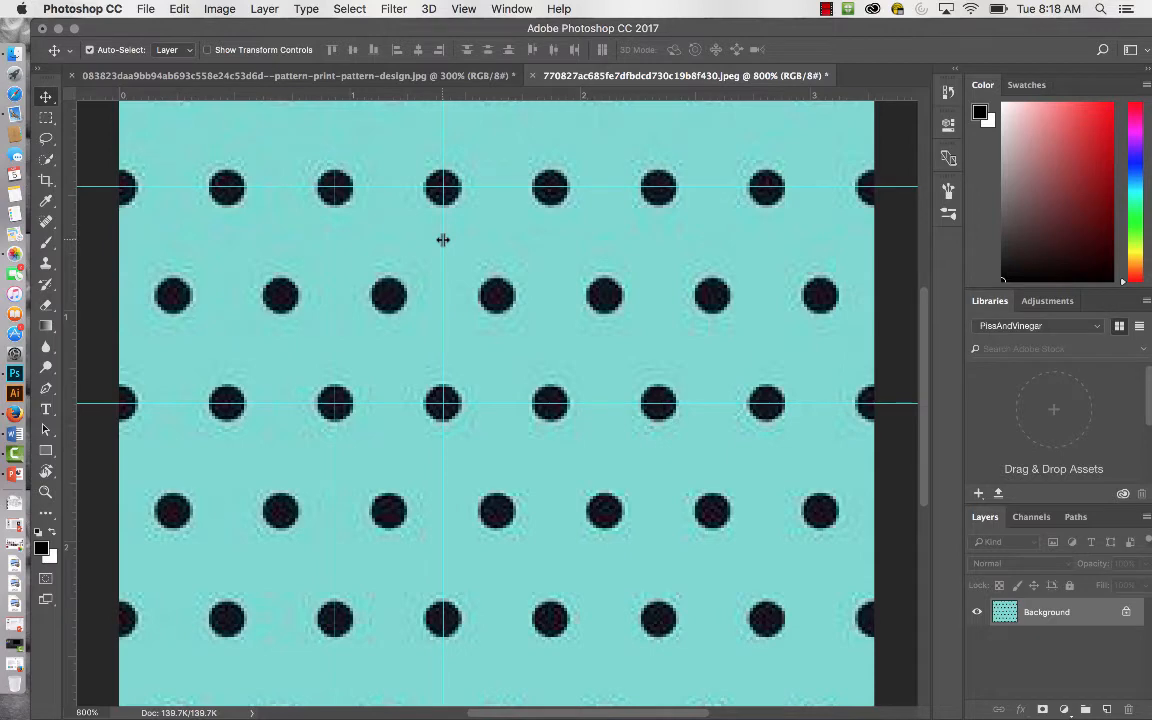
pyautogui.moveTo(443, 240); pyautogui.dragTo(443, 240)
# Select one pattern repeat with the Rectangular Marquee tool, spanning the rectangle enclosed by the four guides.
pyautogui.click(46, 118)
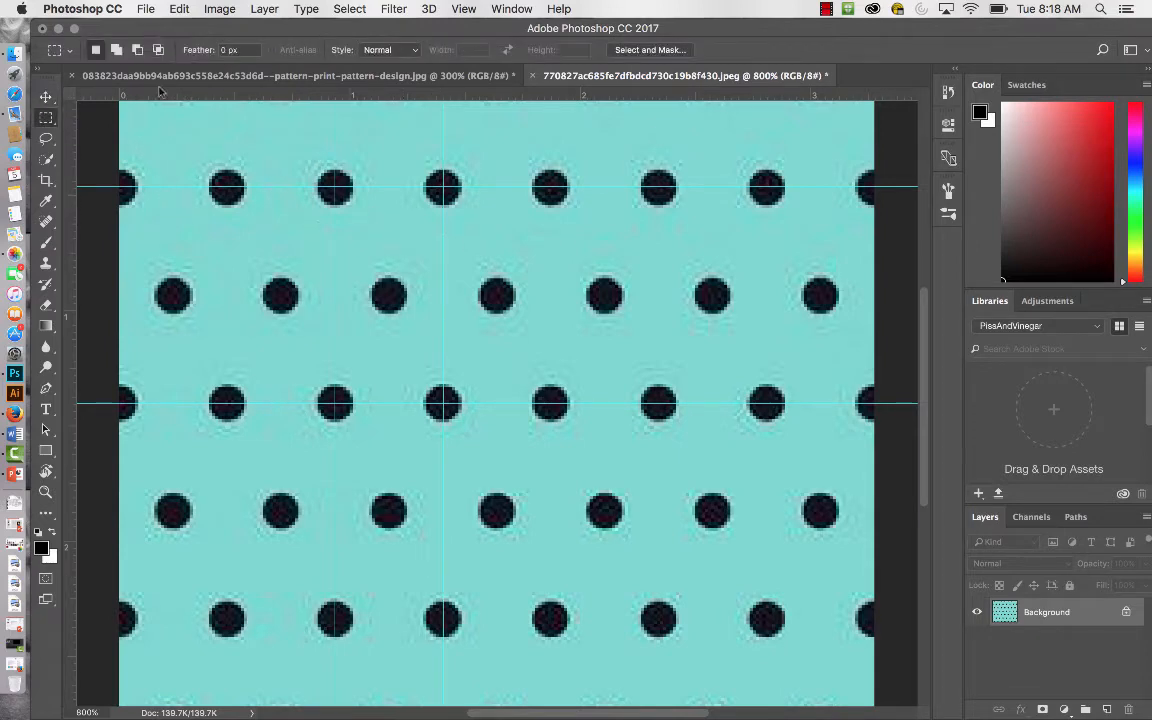
pyautogui.click(46, 121)
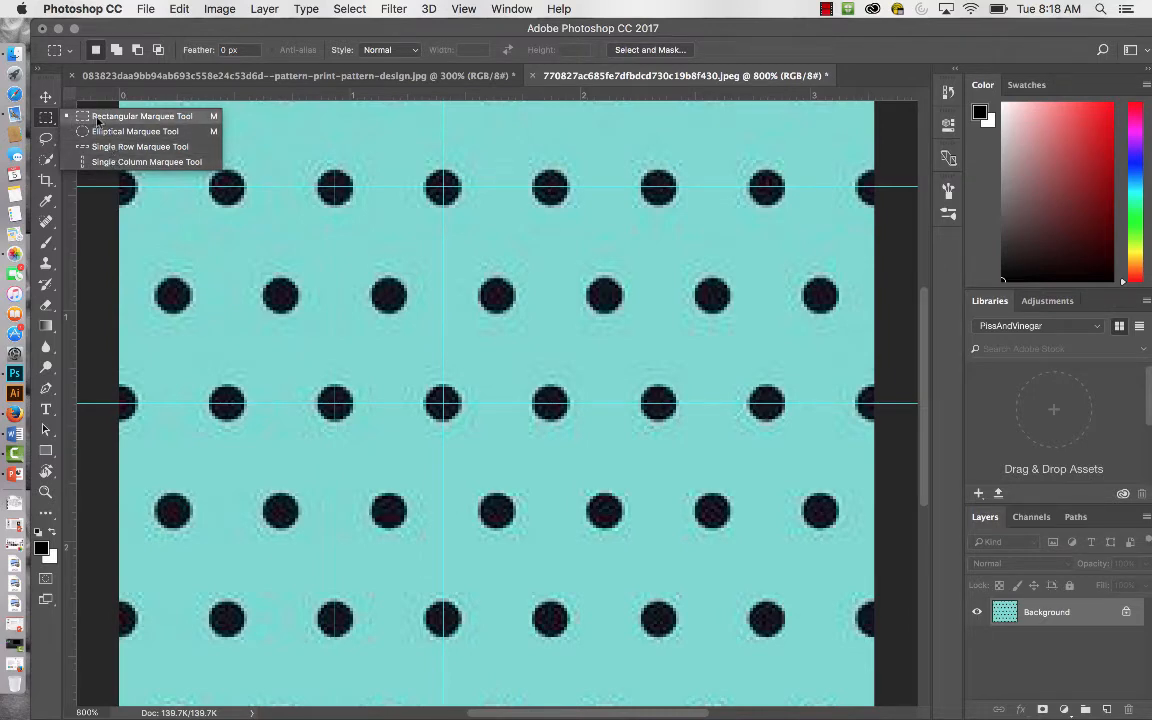
pyautogui.click(97, 119)
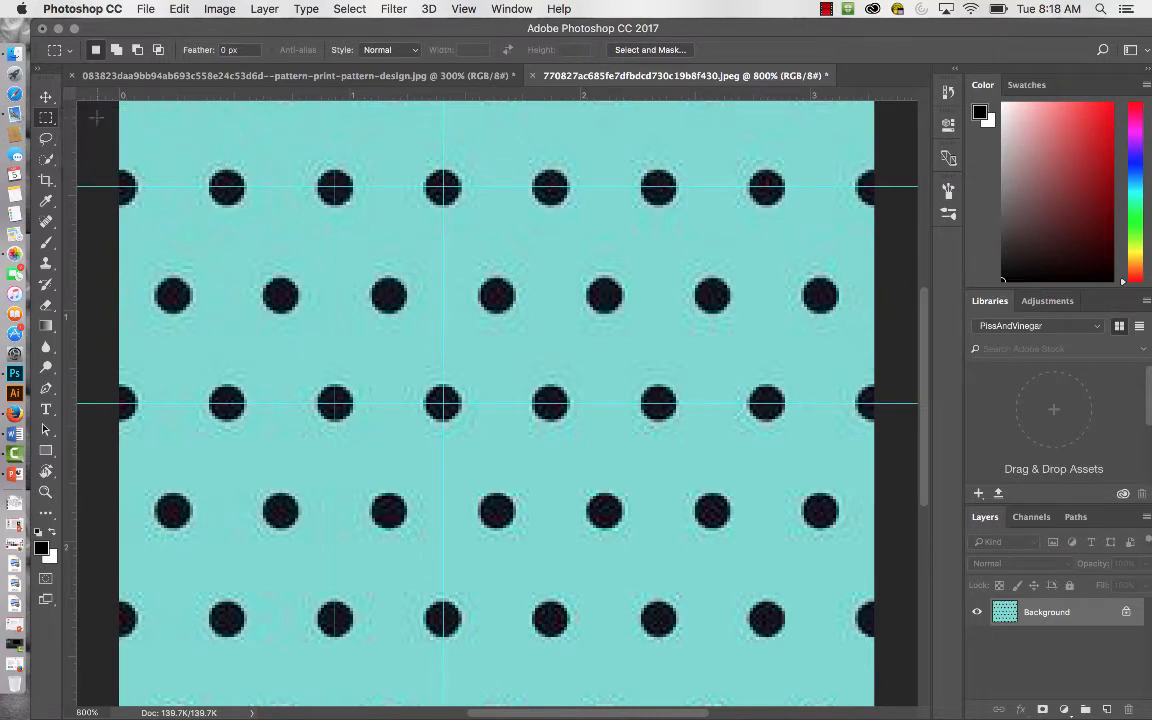
pyautogui.click(46, 118)
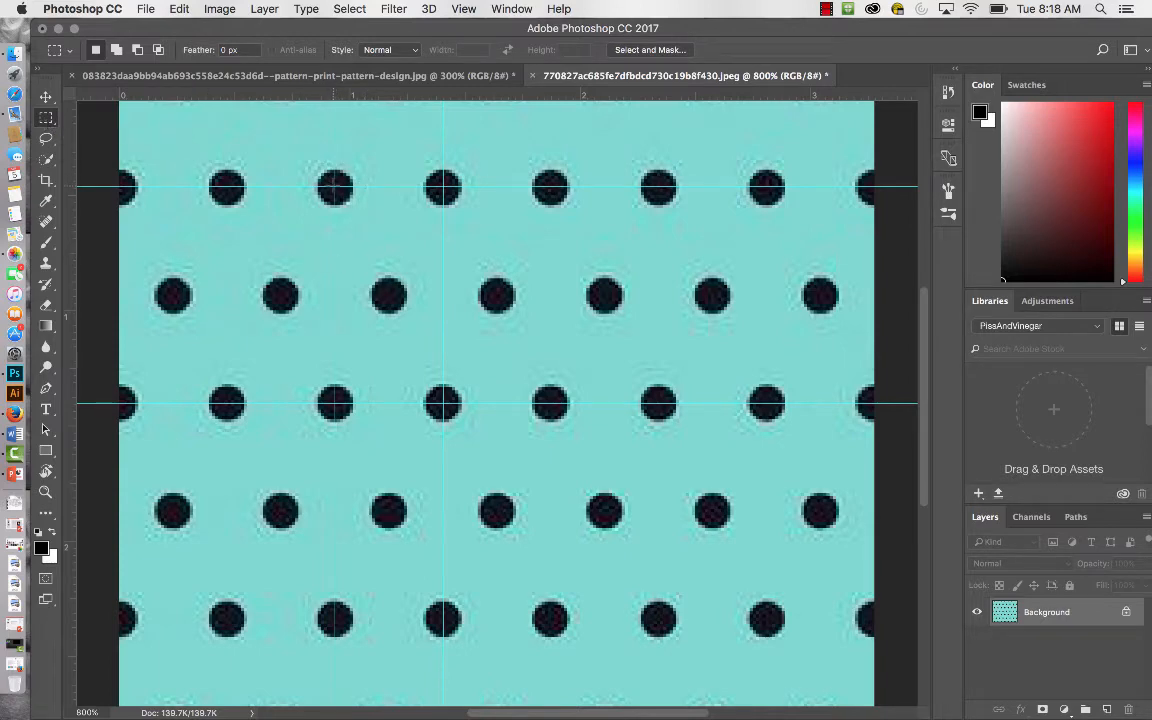
pyautogui.moveTo(335, 187); pyautogui.dragTo(444, 403)
pyautogui.press('super+equal')
pyautogui.press('super+equal')
pyautogui.moveTo(505, 333); pyautogui.dragTo(686, 578)
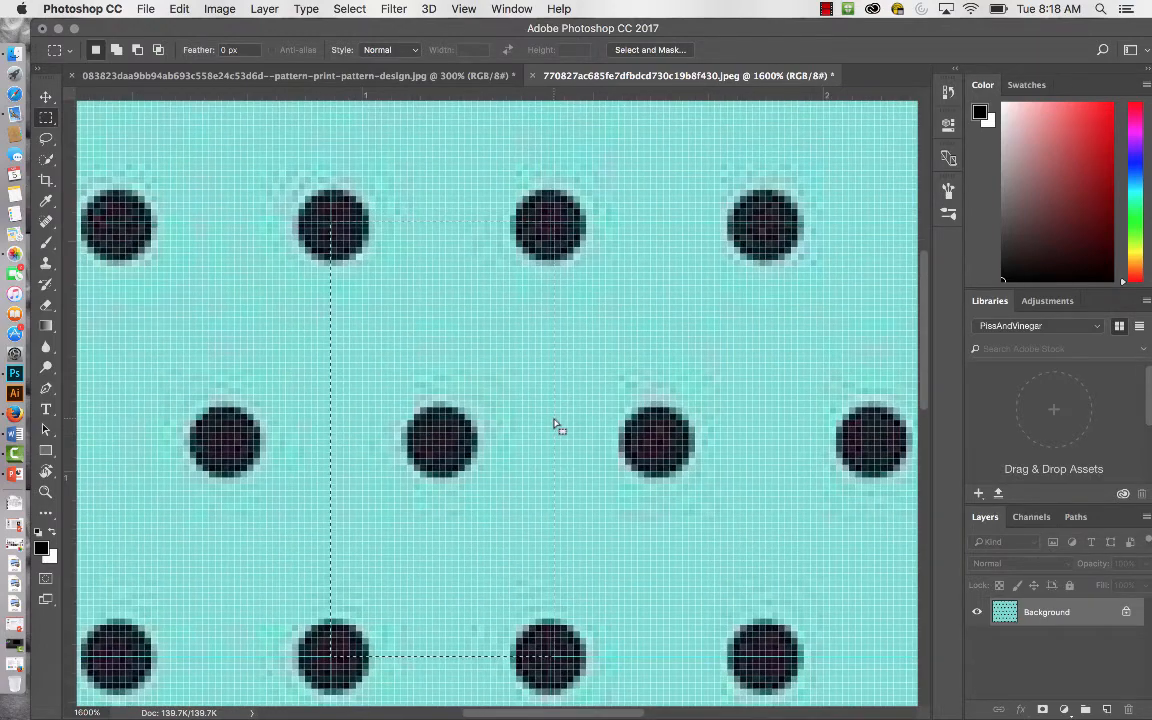
# Clear the selection and reselect one pattern repeat with the Rectangular Marquee along the four guides.
pyautogui.moveTo(552, 424); pyautogui.dragTo(549, 424)
pyautogui.press('super+d')
pyautogui.moveTo(333, 222); pyautogui.dragTo(539, 657)
# Create a new document 5 inches wide and 5 inches high at 72 pixels/inch with a white background.
pyautogui.click(146, 9)
pyautogui.click(157, 28)
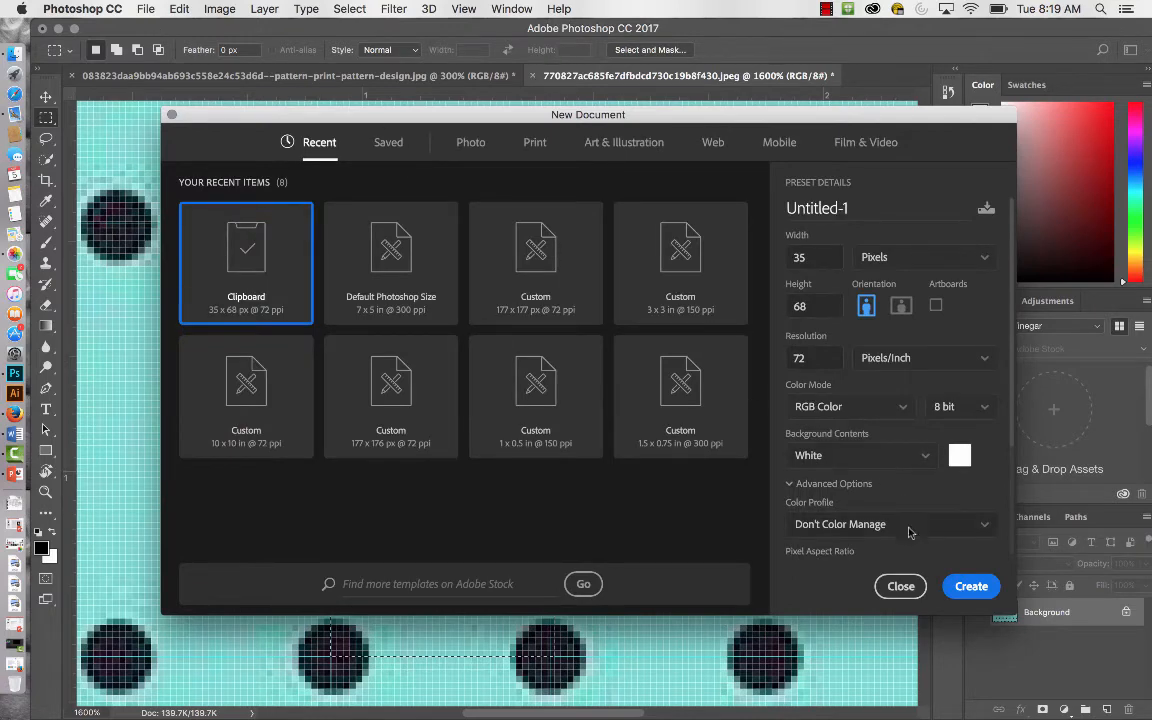
pyautogui.click(986, 261)
pyautogui.click(946, 312)
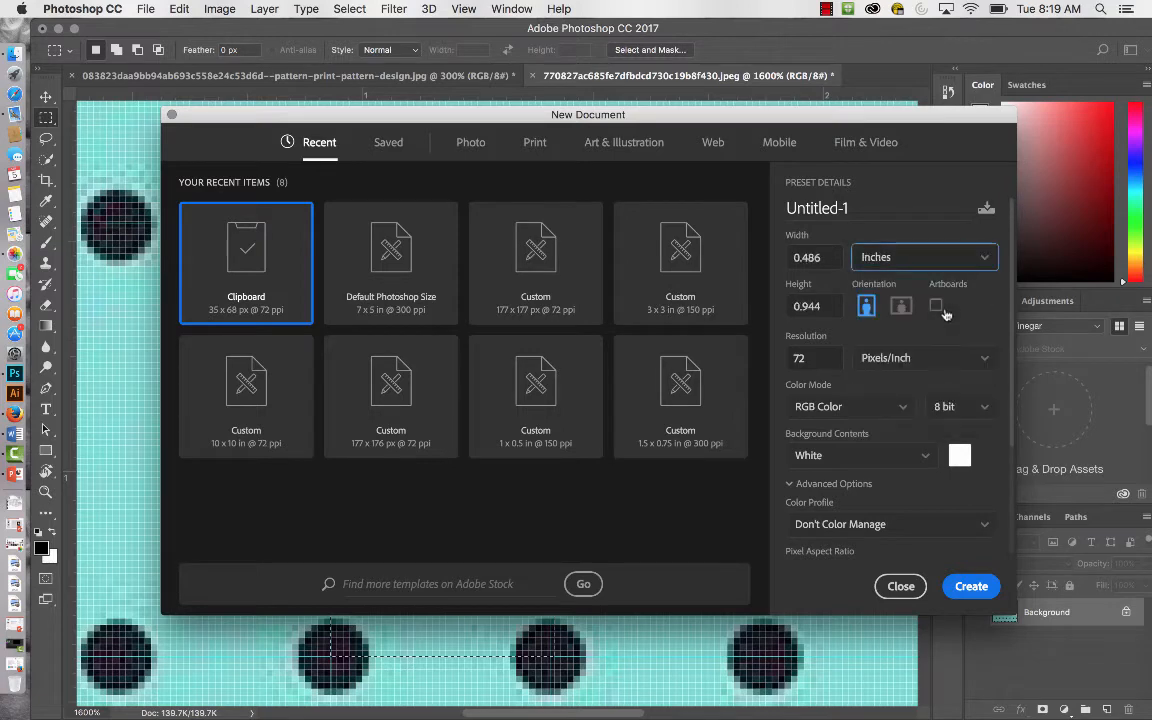
pyautogui.doubleClick(812, 258)
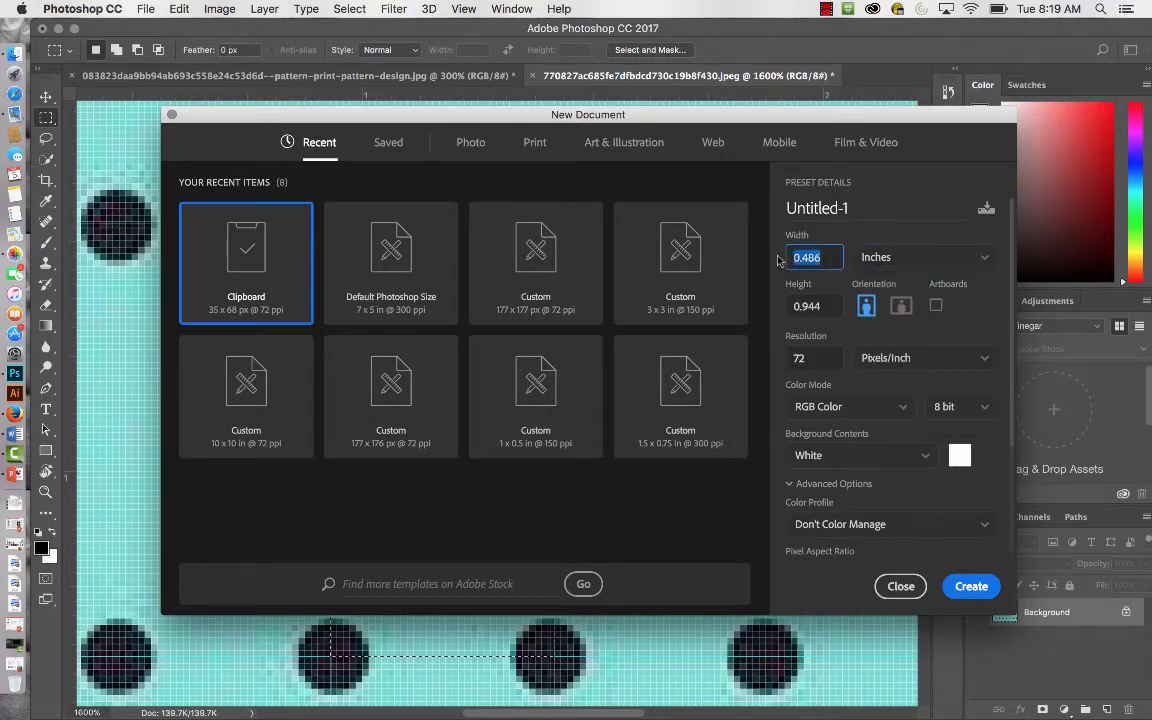
pyautogui.write('5')
pyautogui.press('Tab')
pyautogui.write('5')
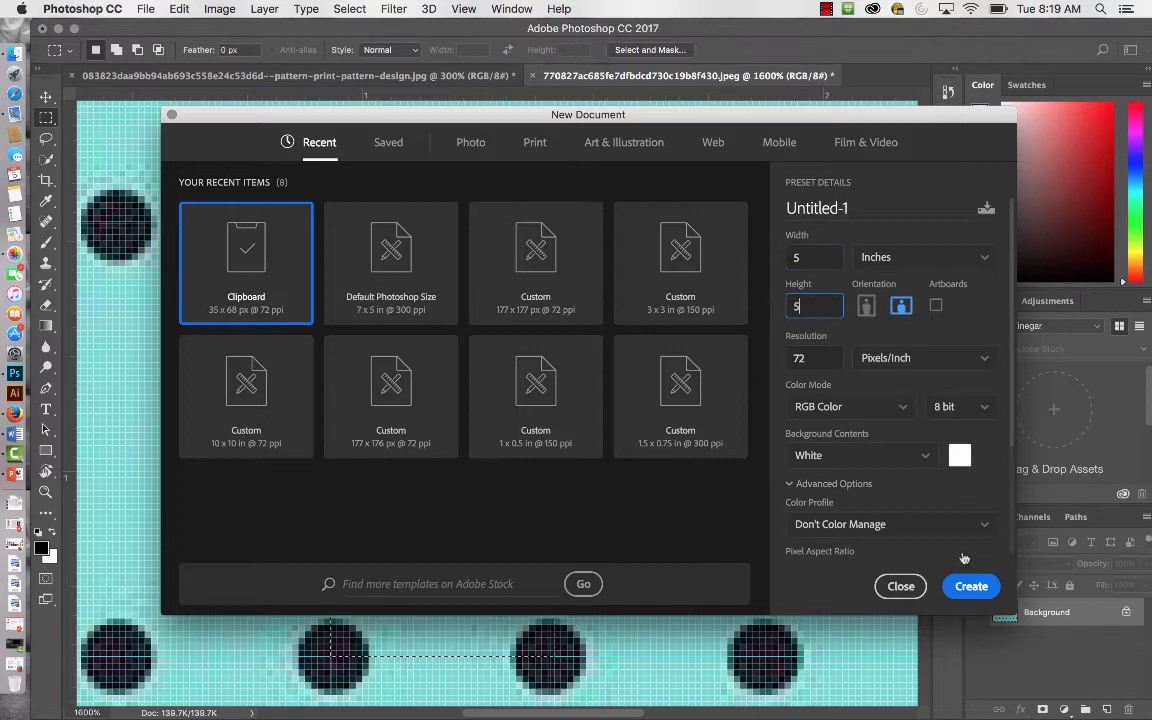
pyautogui.click(980, 585)
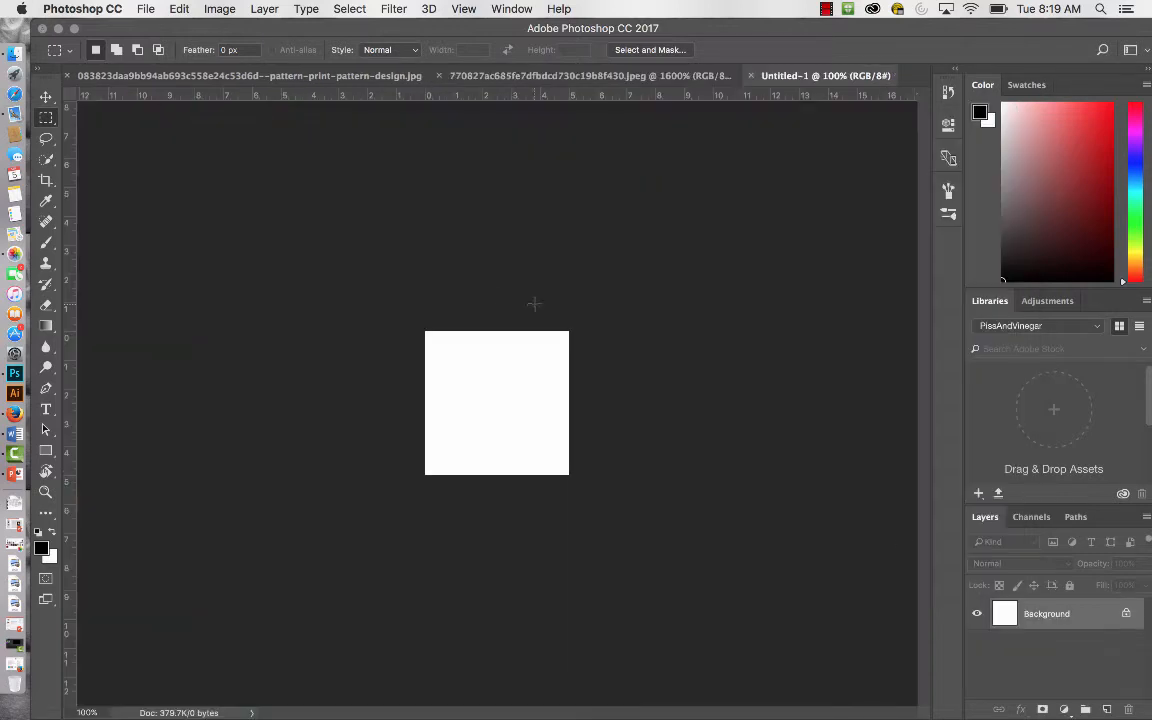
# Define the selected repeat in the polka-dot image as a pattern, accepting the suggested name.
pyautogui.click(500, 77)
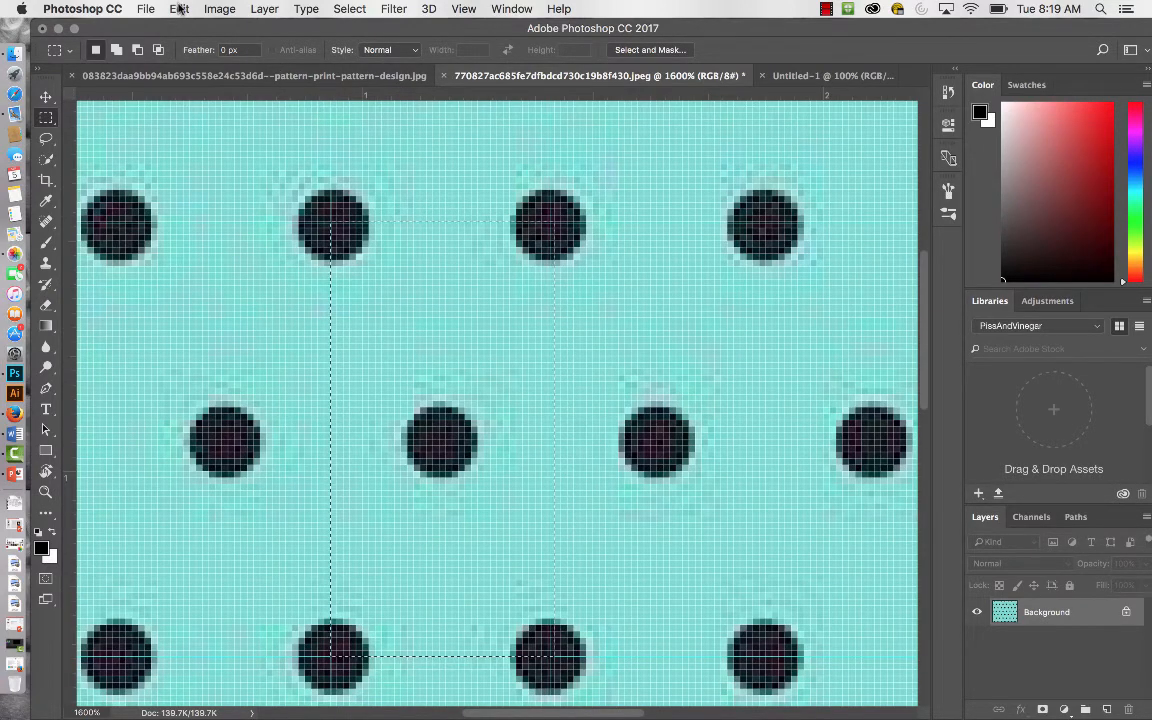
pyautogui.press('super+h')
pyautogui.press('super+minus')
pyautogui.press('super+minus')
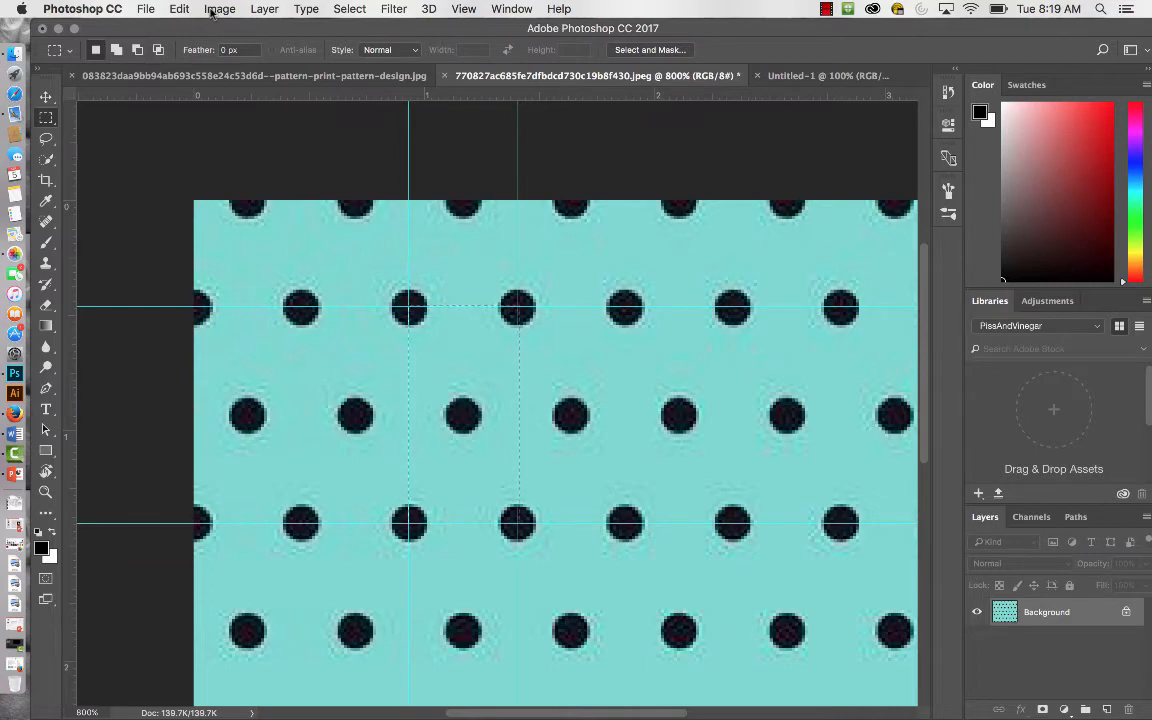
pyautogui.click(178, 9)
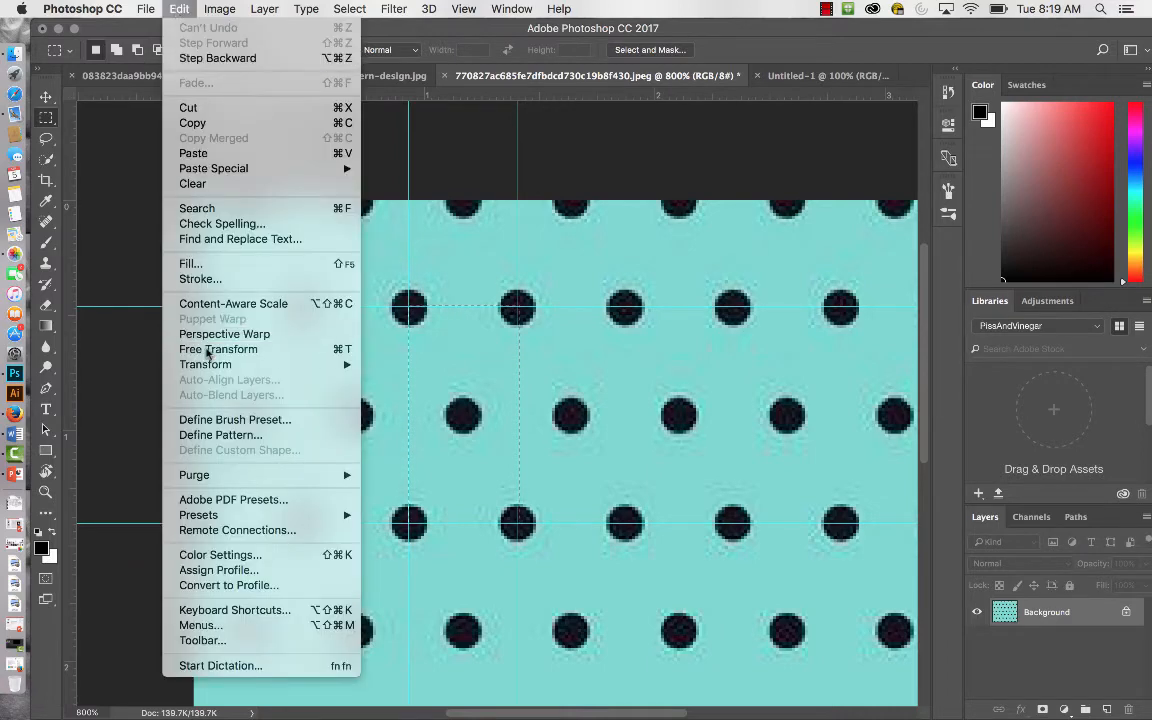
pyautogui.click(234, 436)
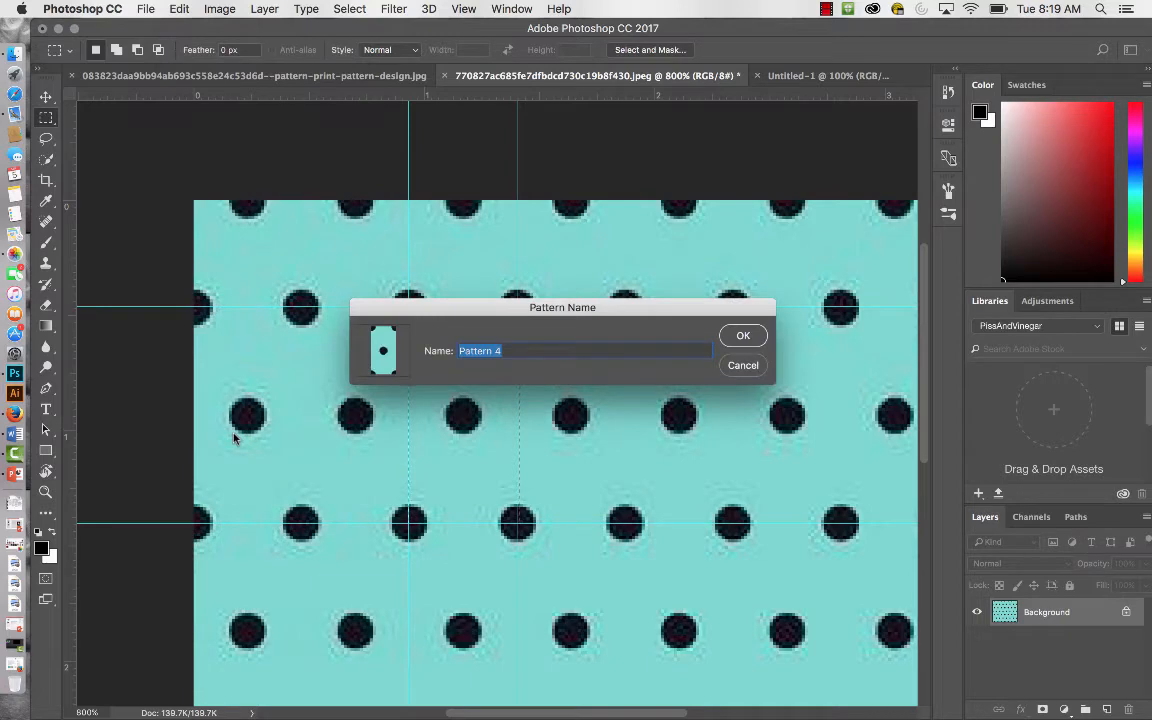
pyautogui.click(739, 335)
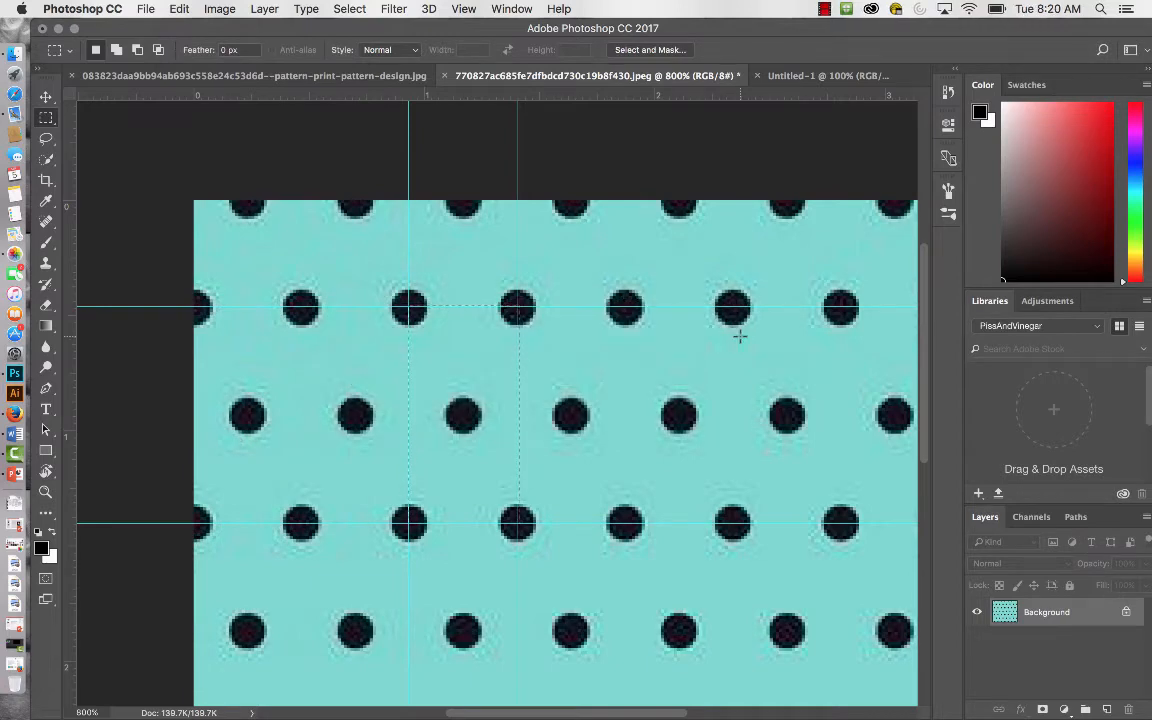
# Fill the blank Untitled-1 document with the turquoise polka-dot custom pattern in Normal mode at 100% opacity.
pyautogui.click(815, 76)
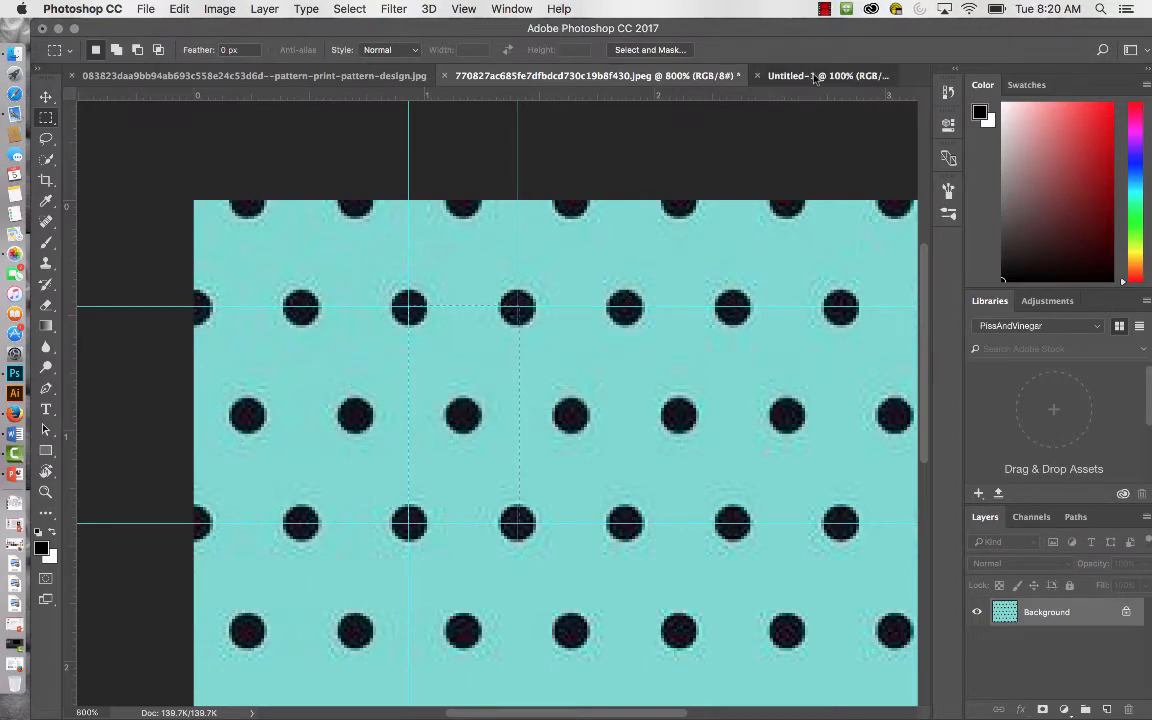
pyautogui.click(180, 10)
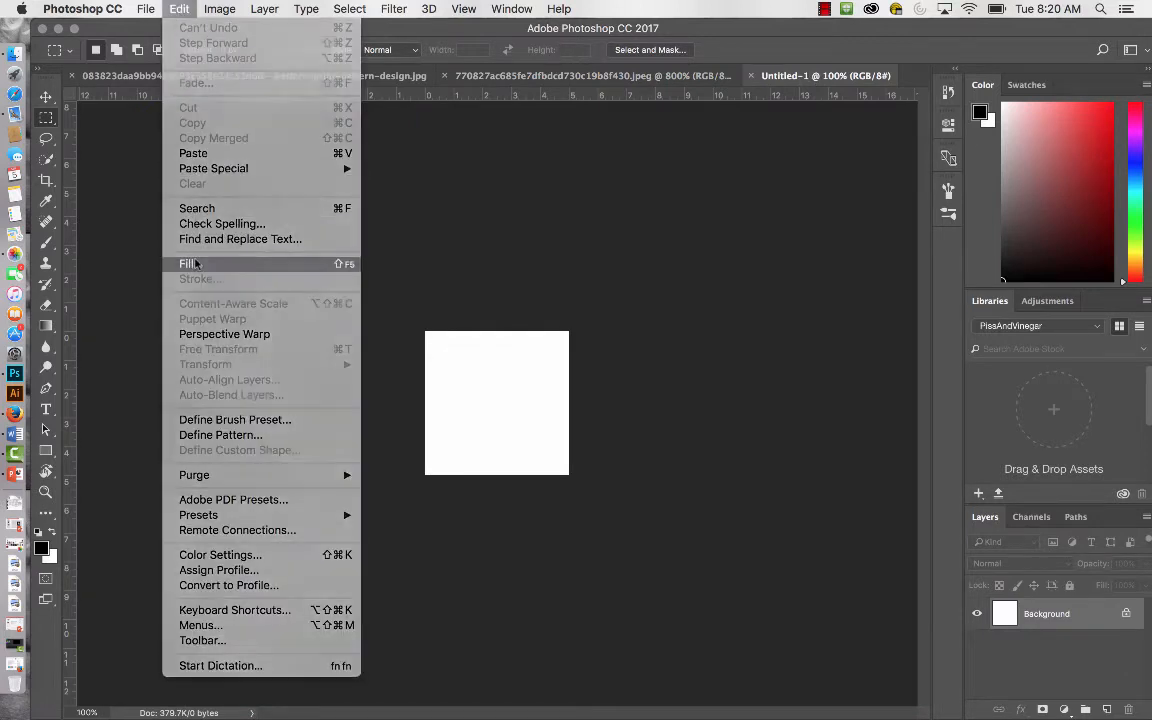
pyautogui.click(196, 264)
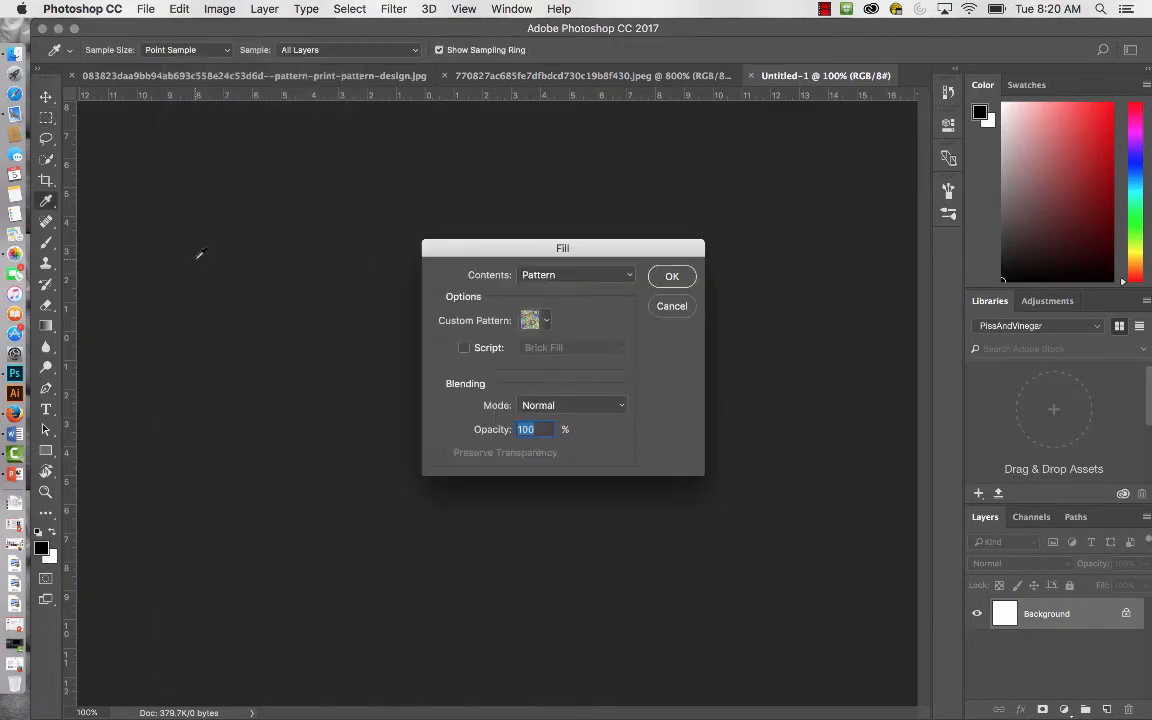
pyautogui.click(629, 279)
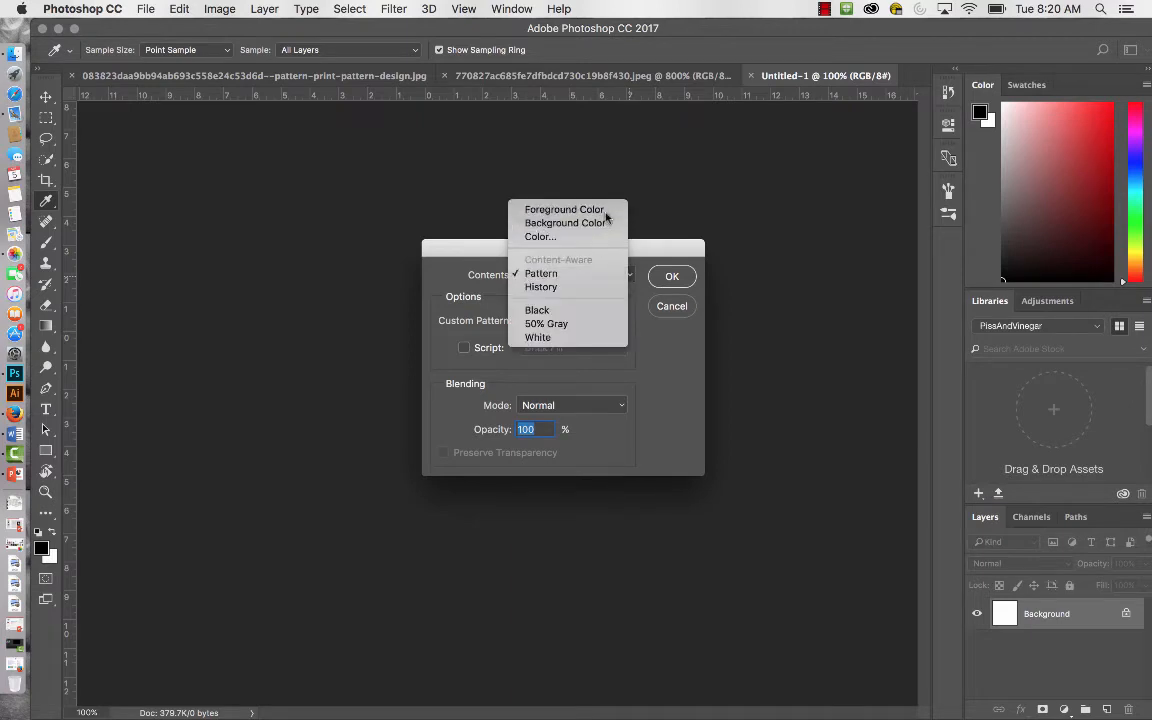
pyautogui.click(610, 208)
pyautogui.click(630, 277)
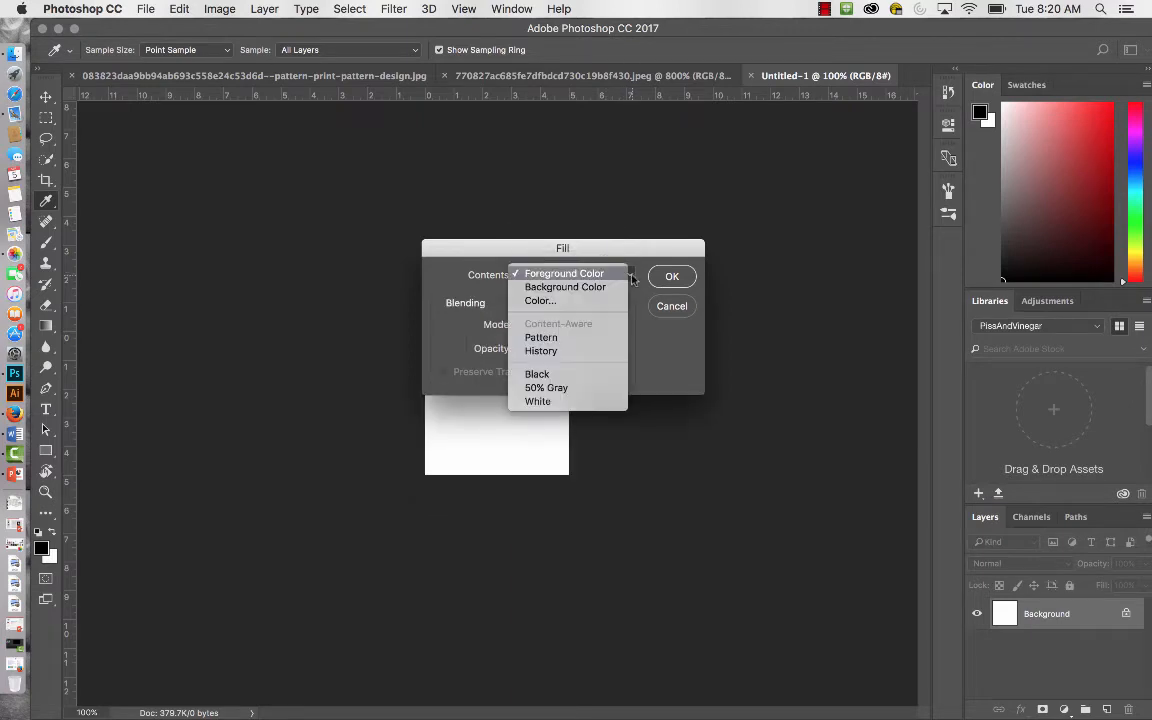
pyautogui.click(601, 340)
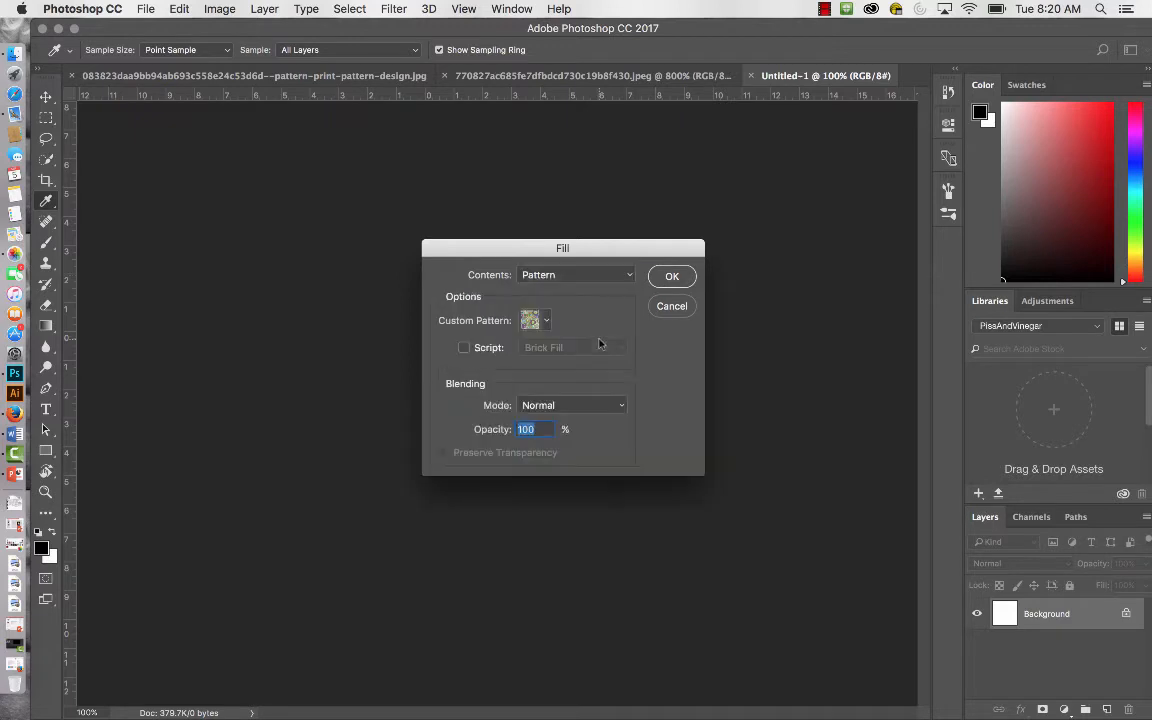
pyautogui.click(533, 320)
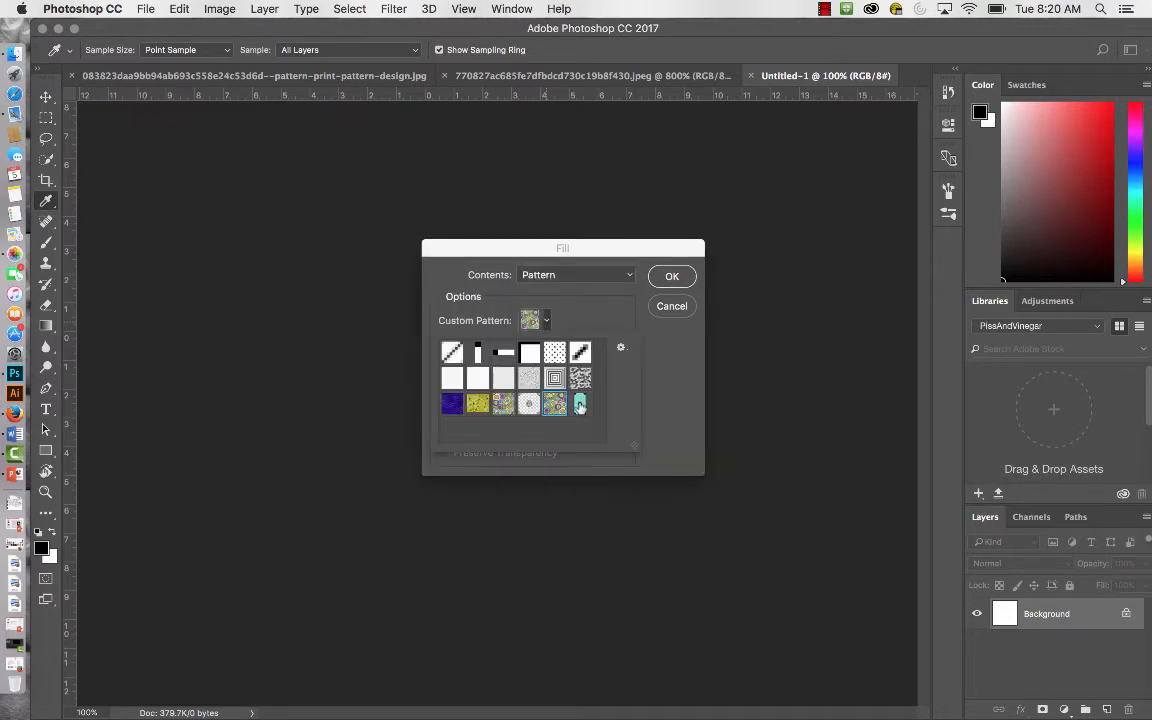
pyautogui.click(580, 404)
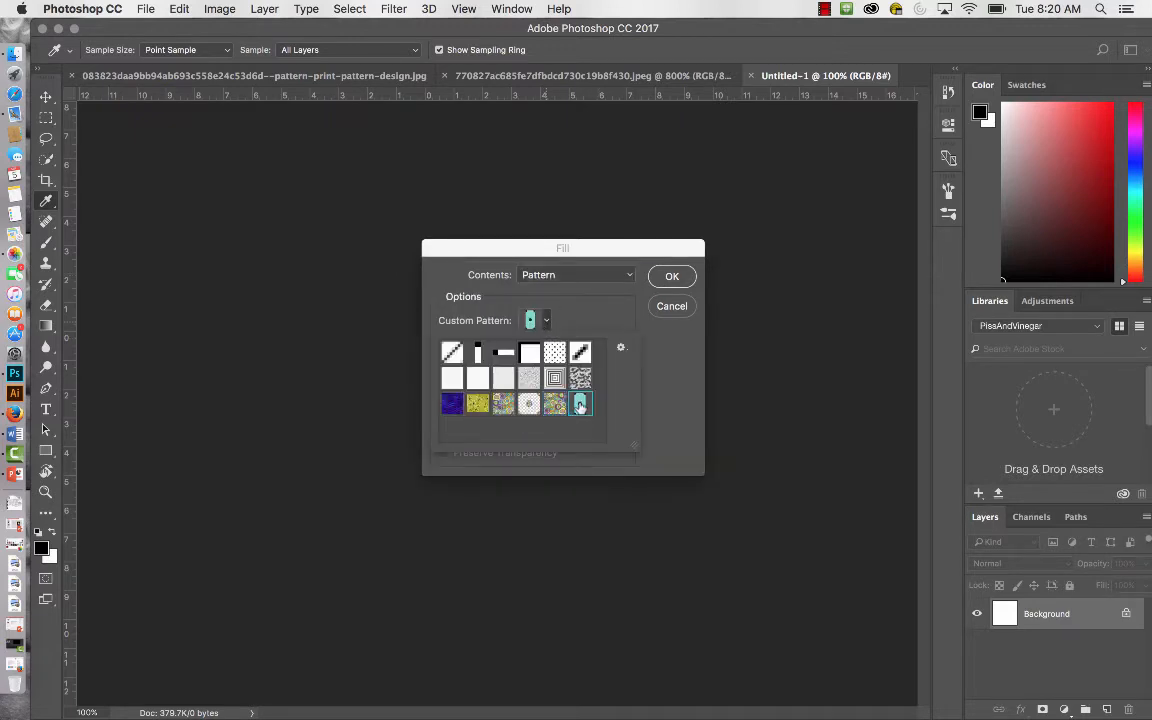
pyautogui.click(677, 277)
pyautogui.click(673, 277)
pyautogui.press('m')
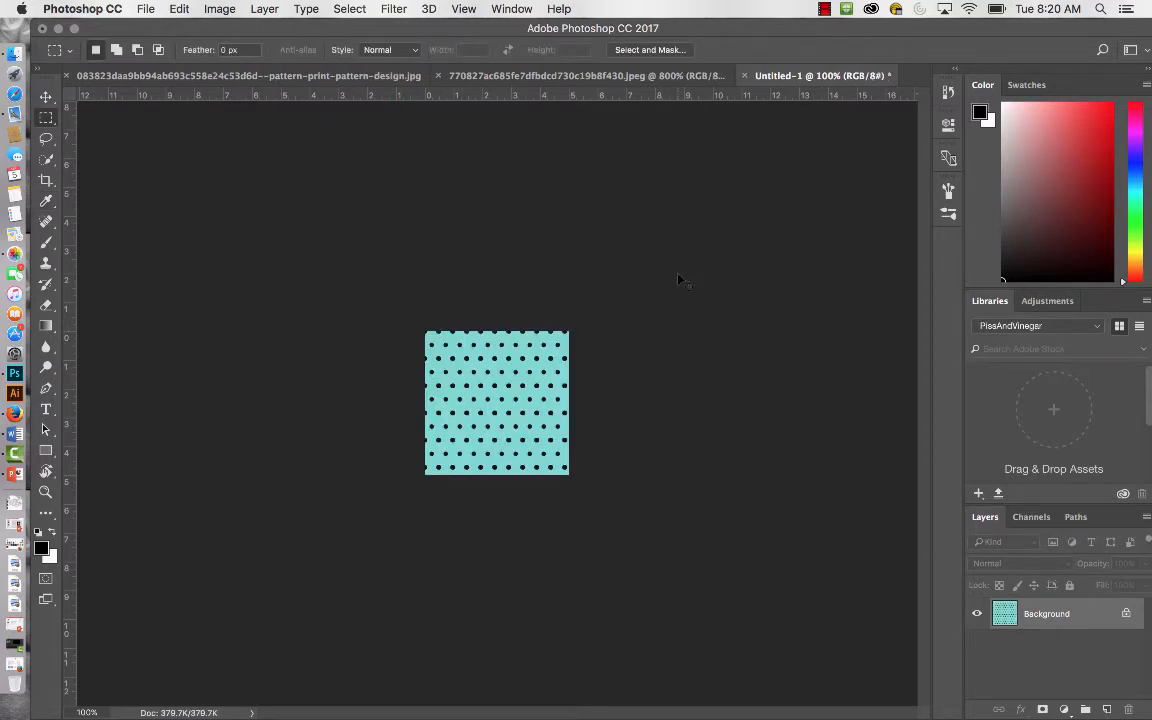
pyautogui.press('super+equal')
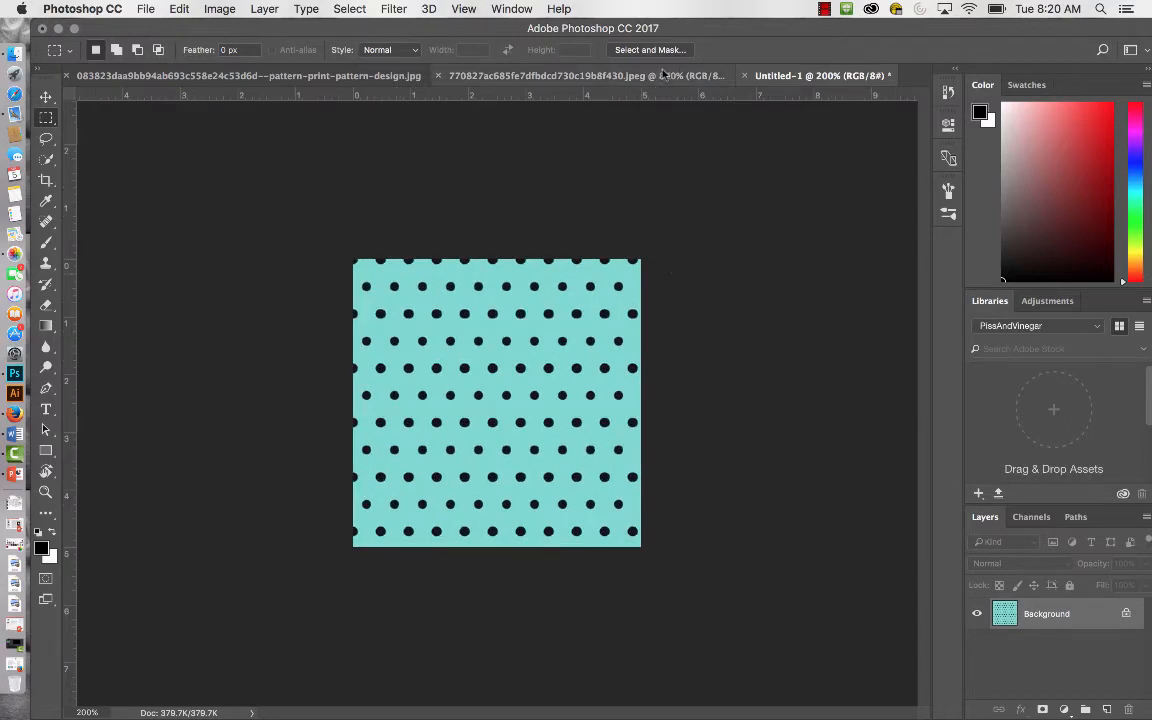
# Return to the original polka-dot image and clear its selection.
pyautogui.click(625, 80)
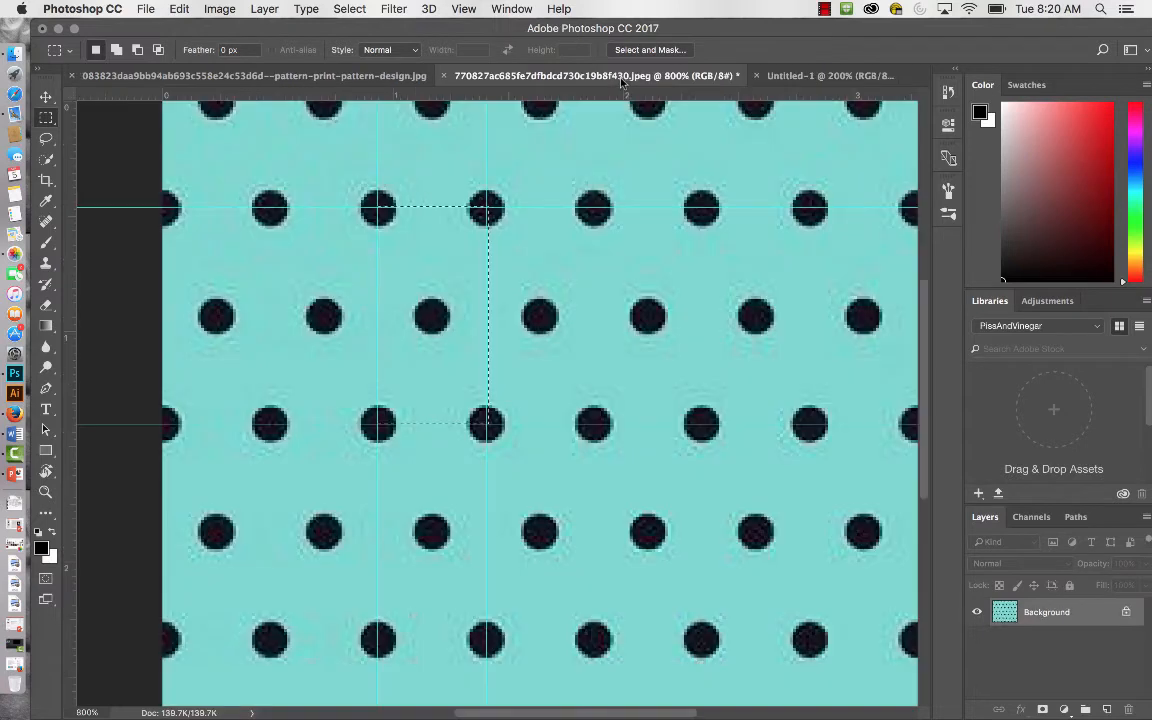
pyautogui.press('super+minus')
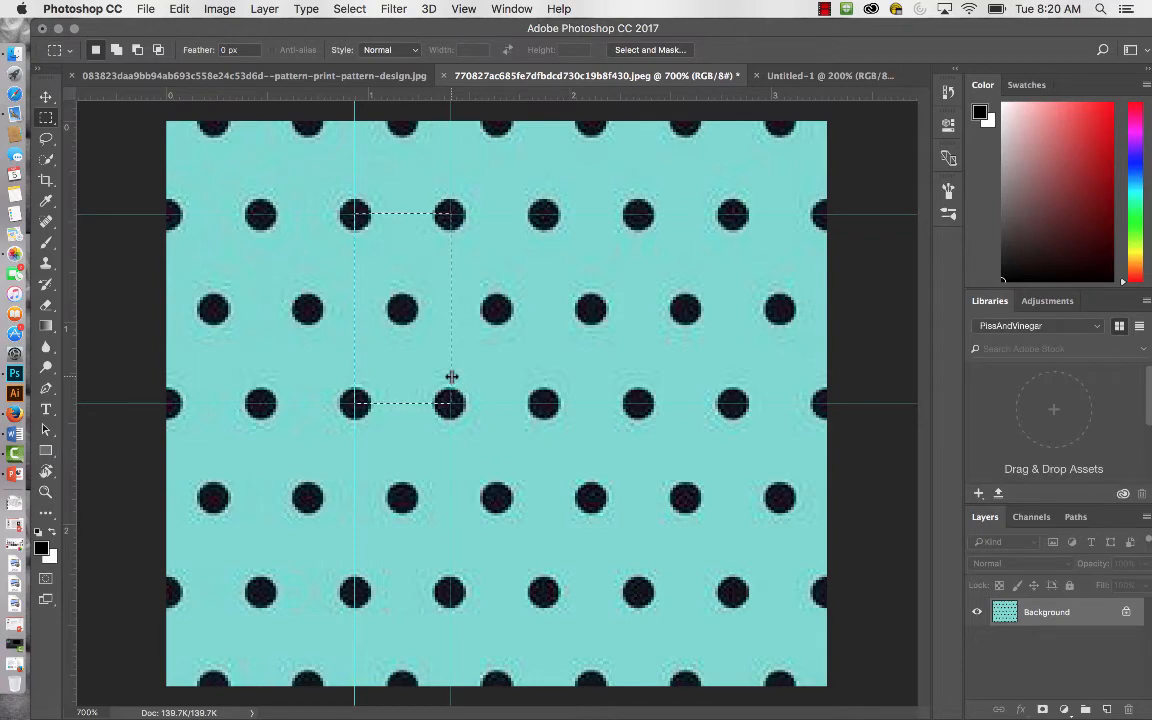
pyautogui.press('super+d')
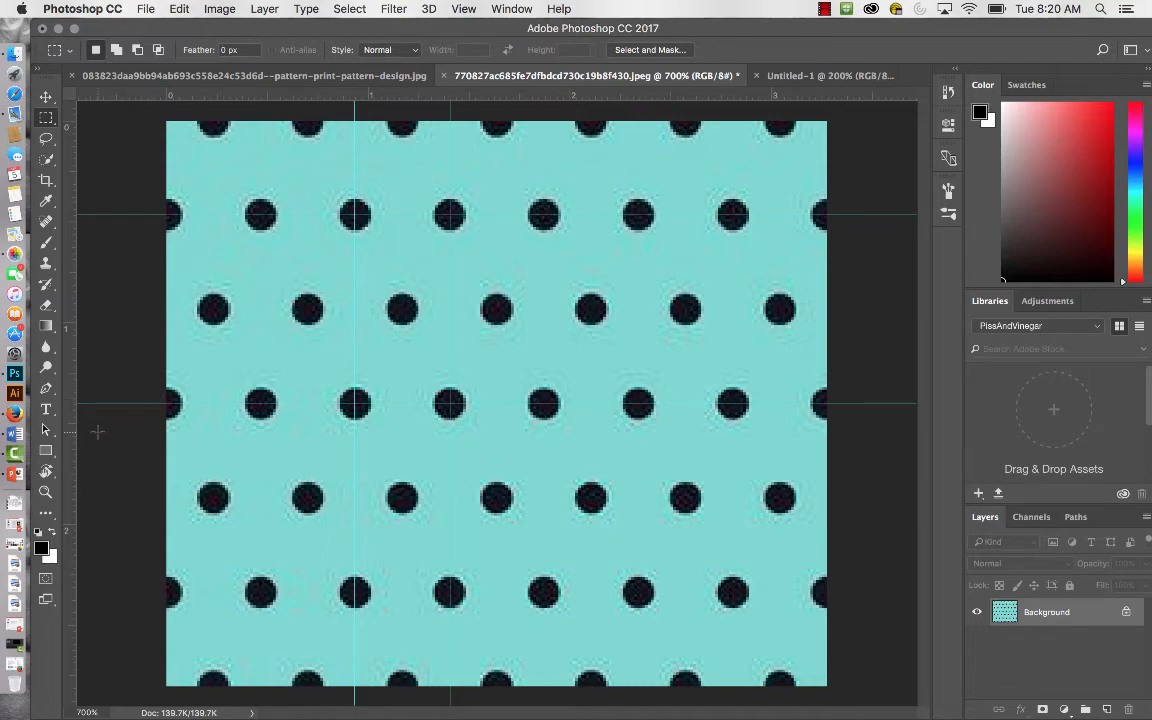
# Set the Rectangle tool to draw a shape with no fill and a 0.75 px stroke.
pyautogui.click(44, 452)
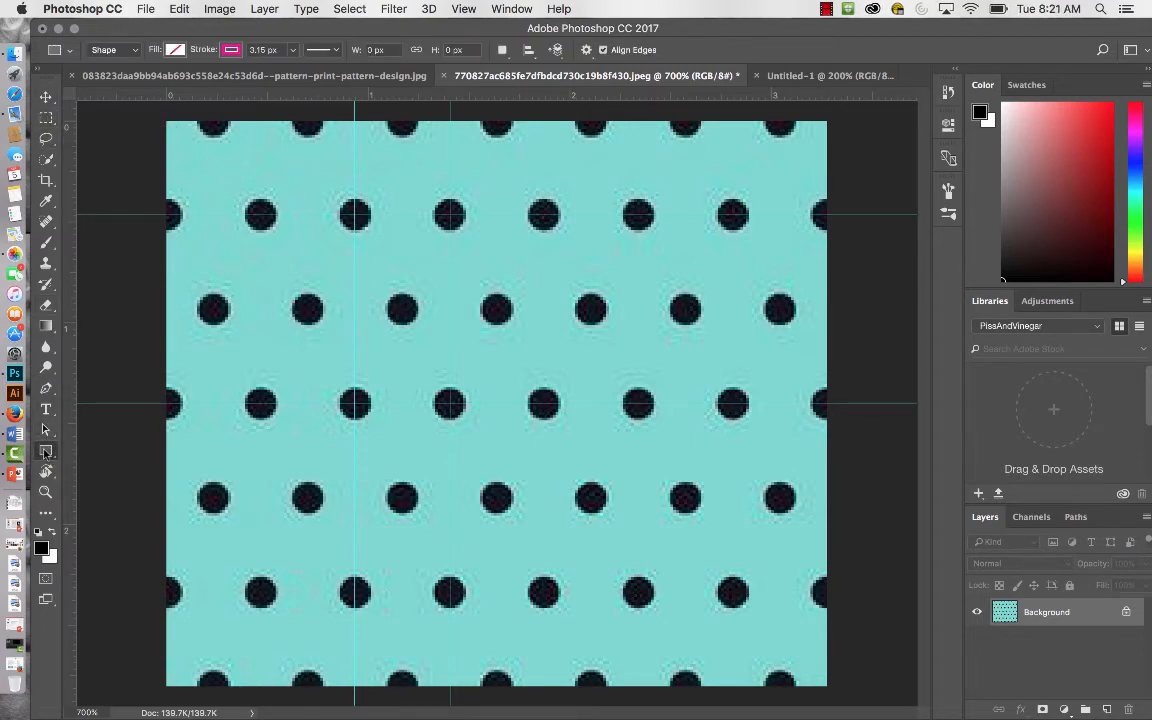
pyautogui.click(175, 50)
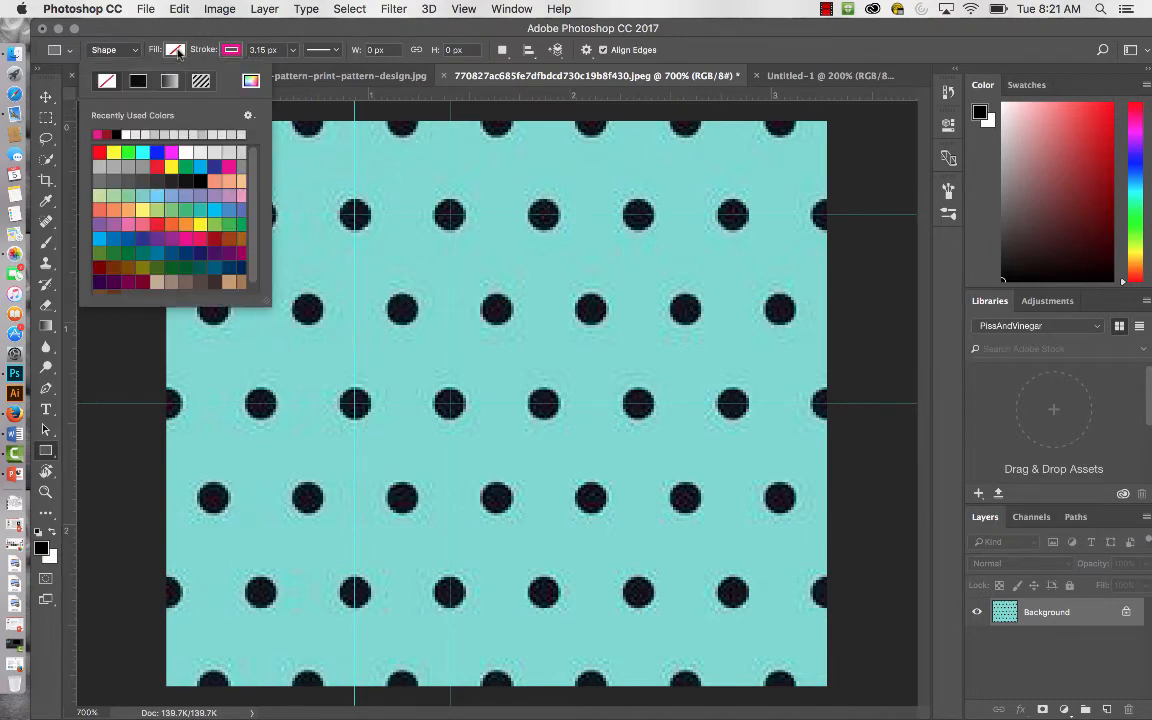
pyautogui.click(118, 133)
pyautogui.click(178, 52)
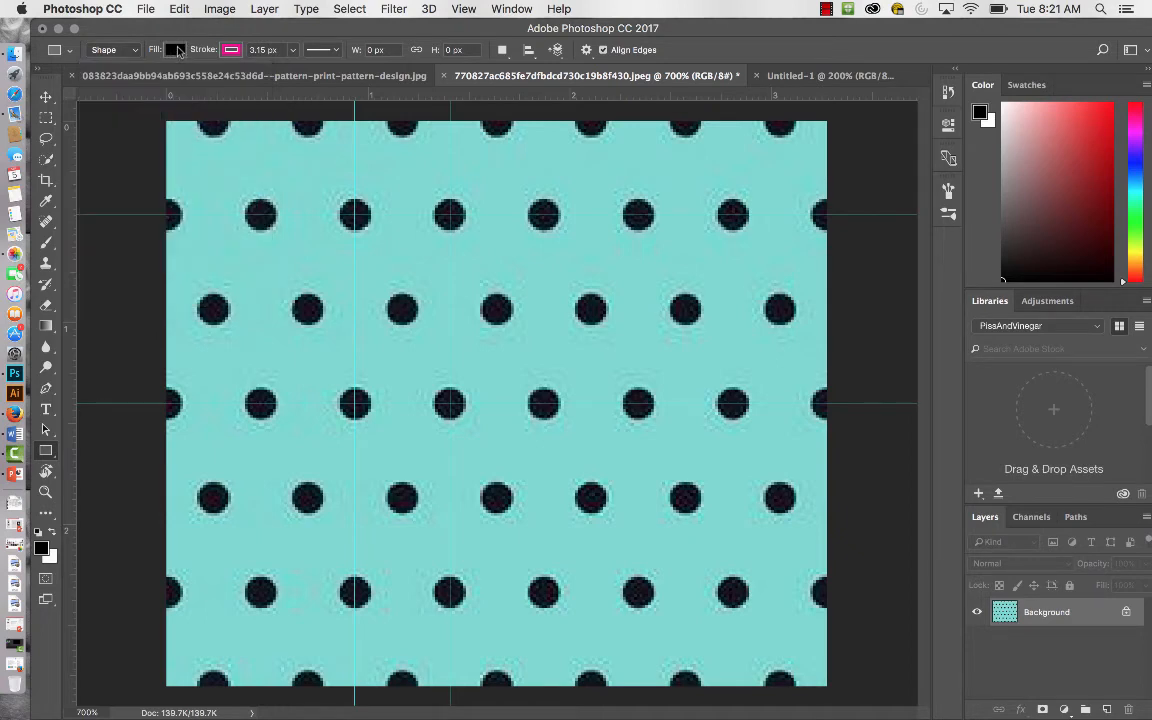
pyautogui.click(177, 52)
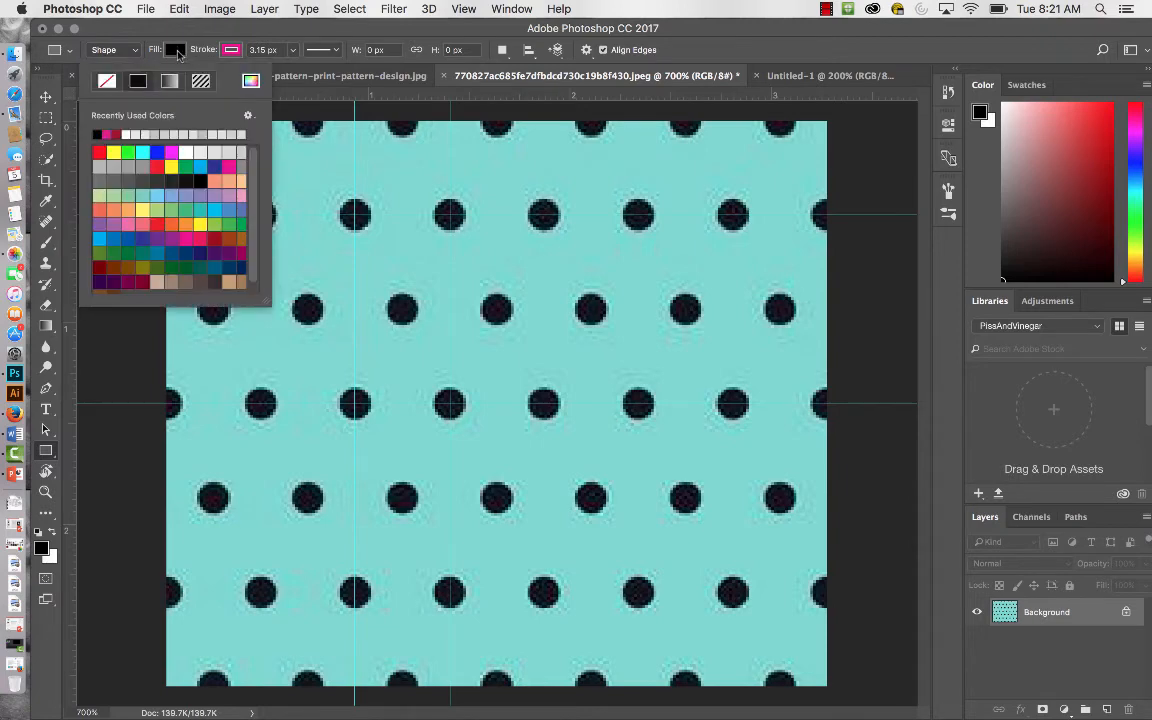
pyautogui.click(107, 81)
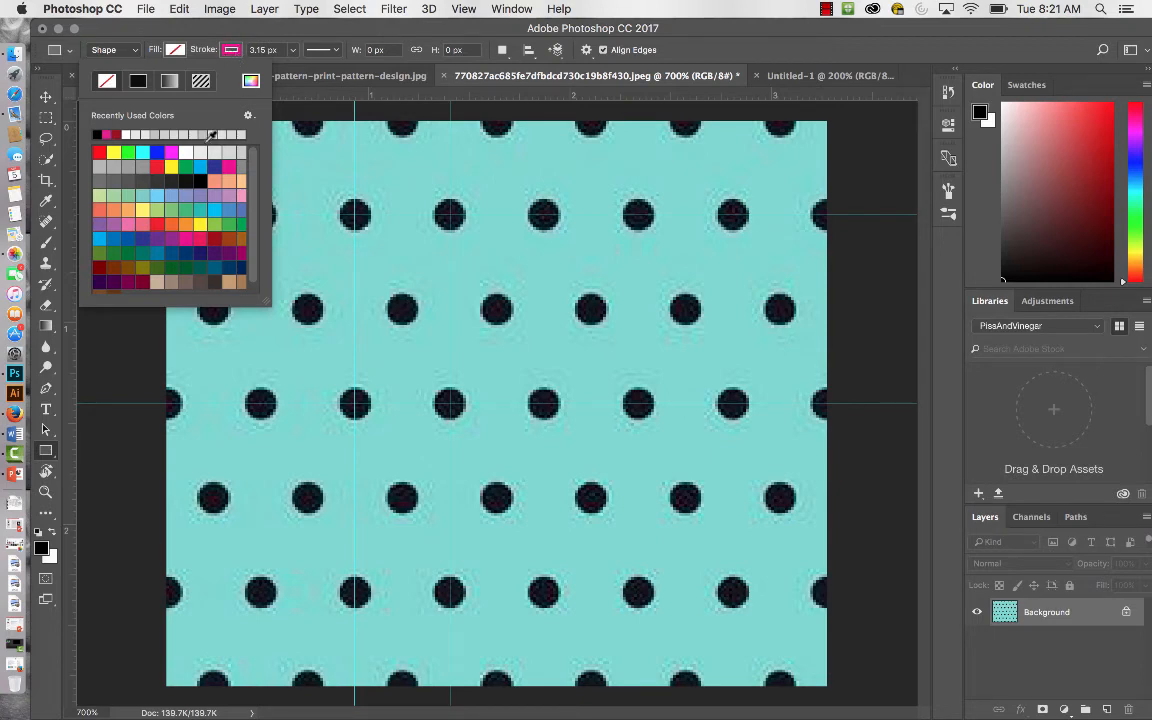
pyautogui.click(293, 50)
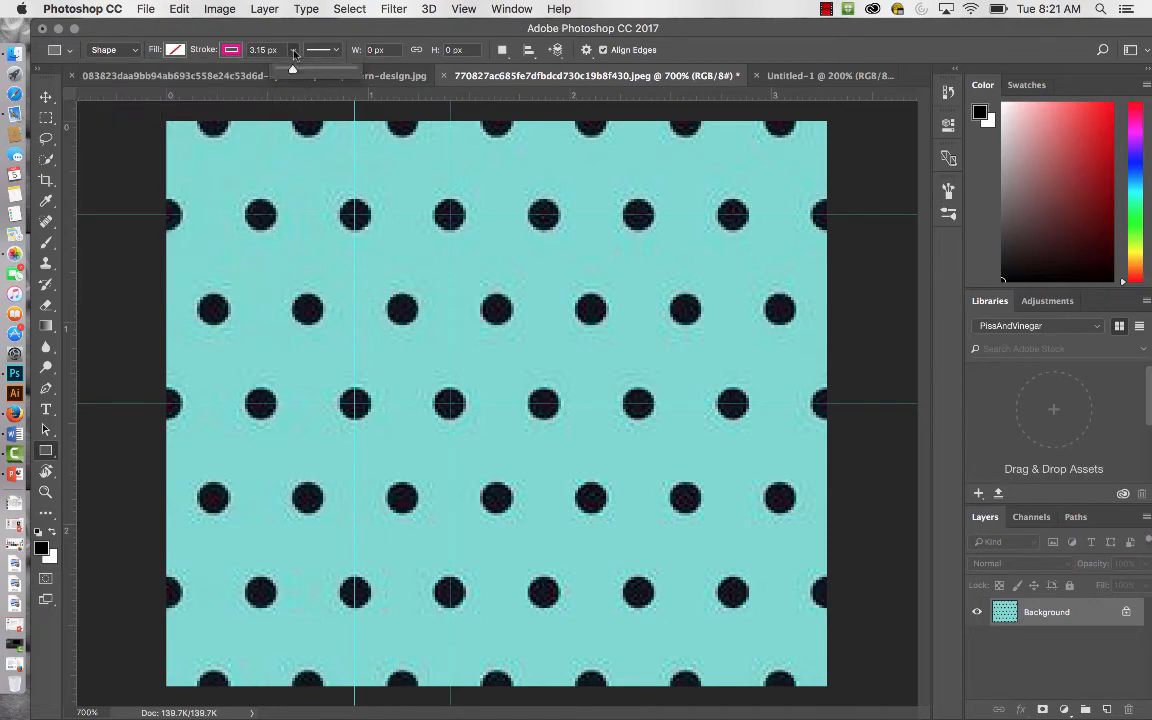
pyautogui.moveTo(293, 71); pyautogui.dragTo(288, 71)
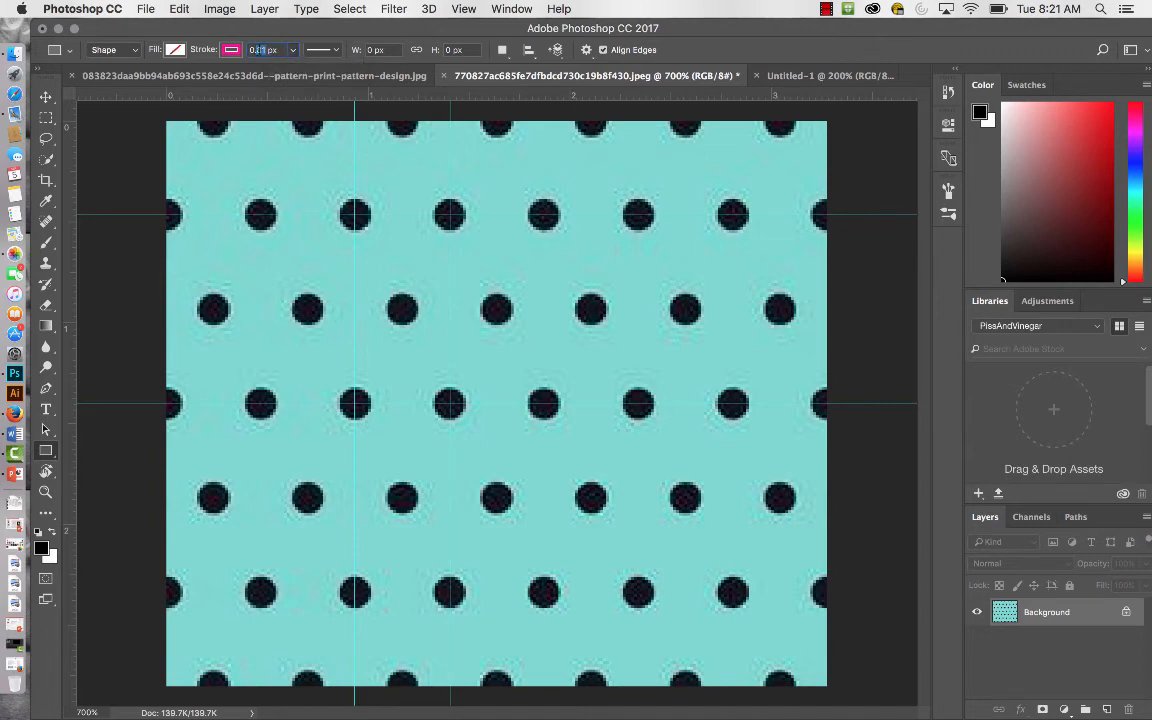
pyautogui.write('.75')
# Draw a 35 × 68 px rectangle around the pattern repeat along the four guides, and deselect the shape.
pyautogui.moveTo(355, 215)
pyautogui.mouseDown()
pyautogui.moveTo(404, 267)
pyautogui.moveTo(450, 403)
pyautogui.mouseUp()
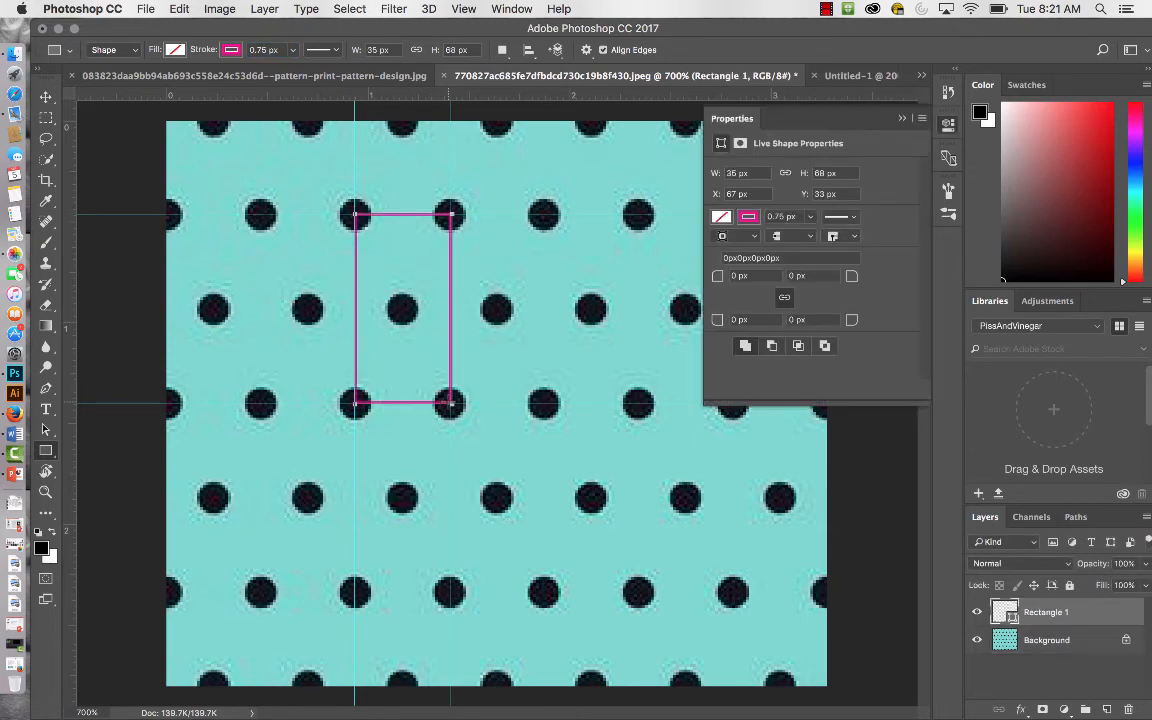
pyautogui.click(902, 120)
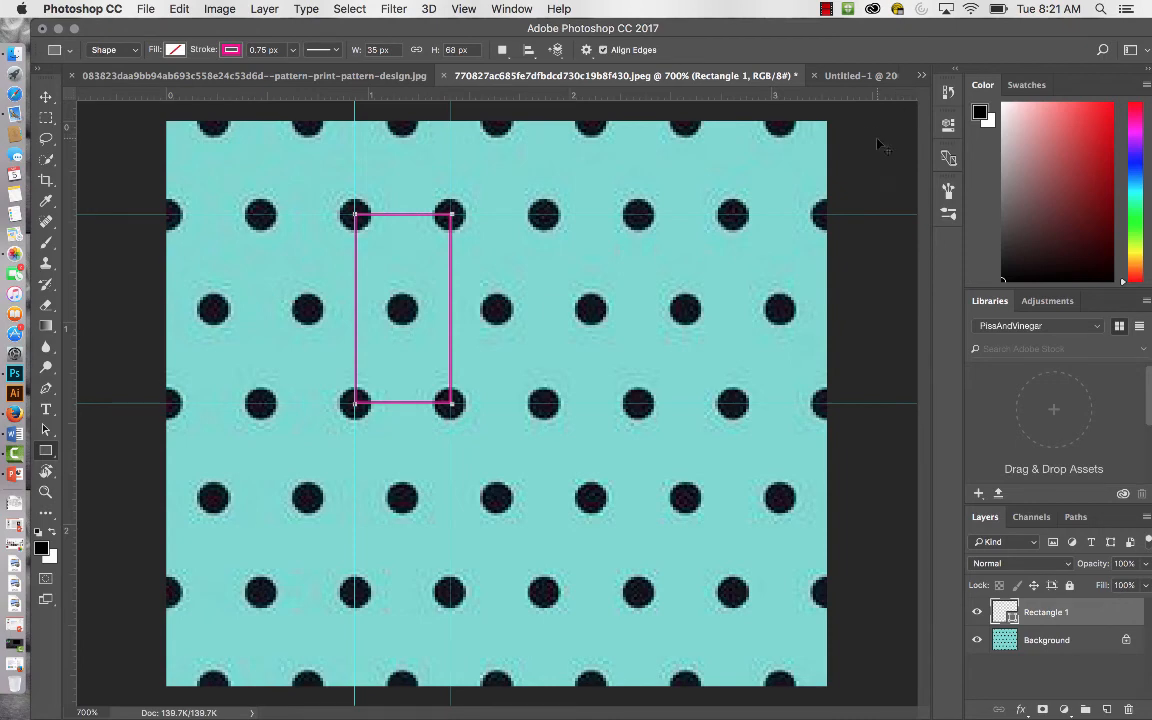
pyautogui.press('v')
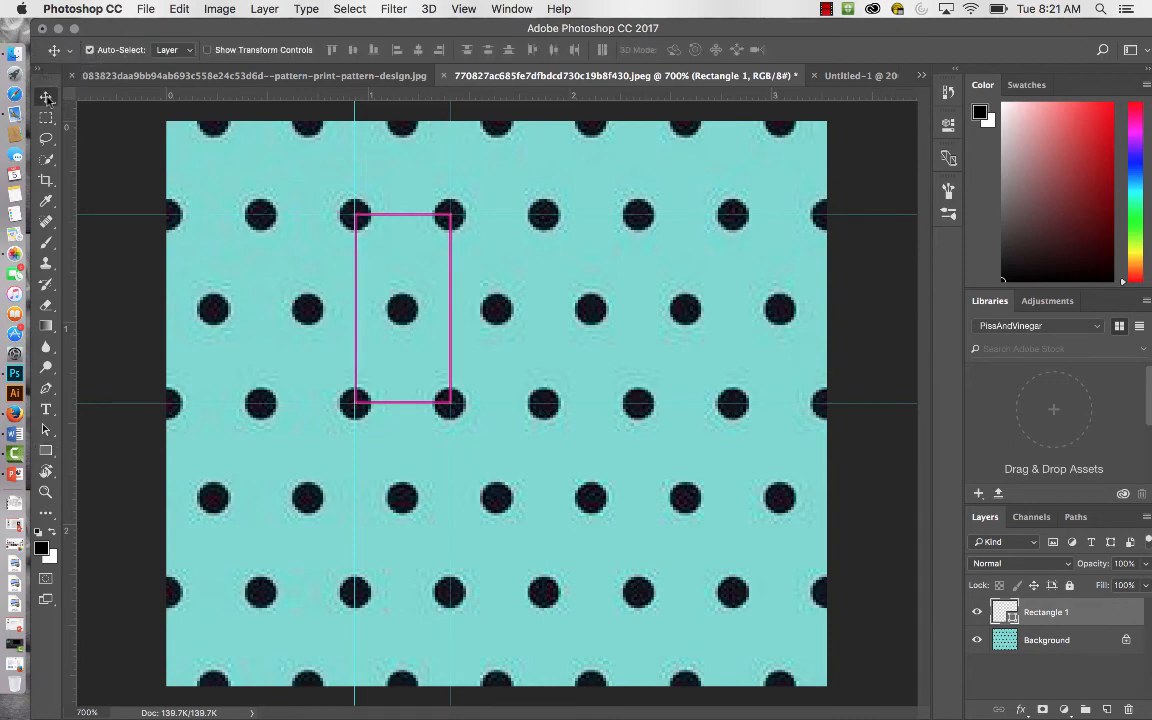
pyautogui.click(245, 240)
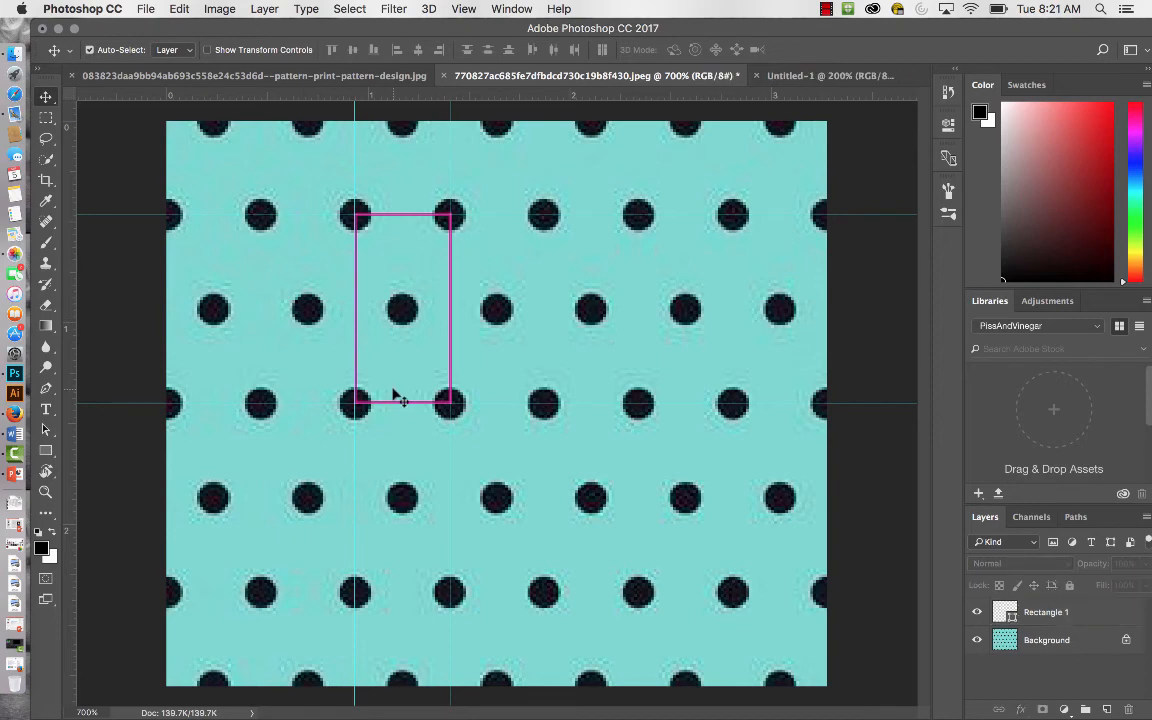
# Hide the guides over the polka-dot image.
pyautogui.press('super+minus')
pyautogui.press('super+minus')
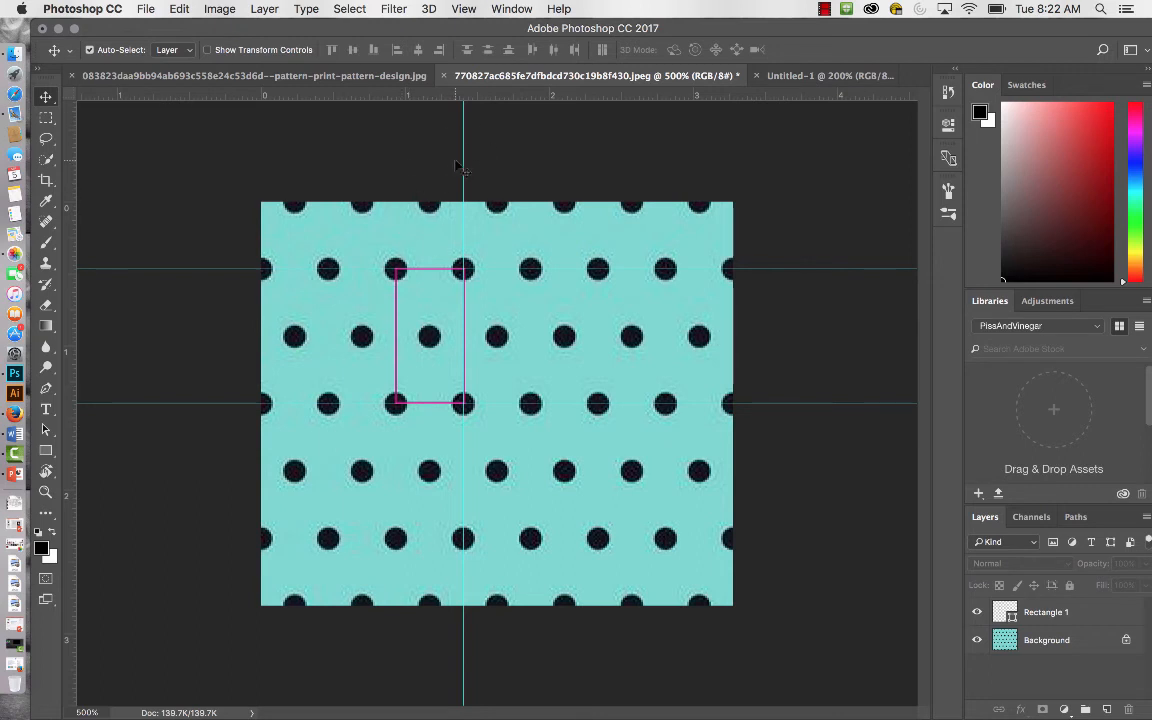
pyautogui.press('super+semicolon')
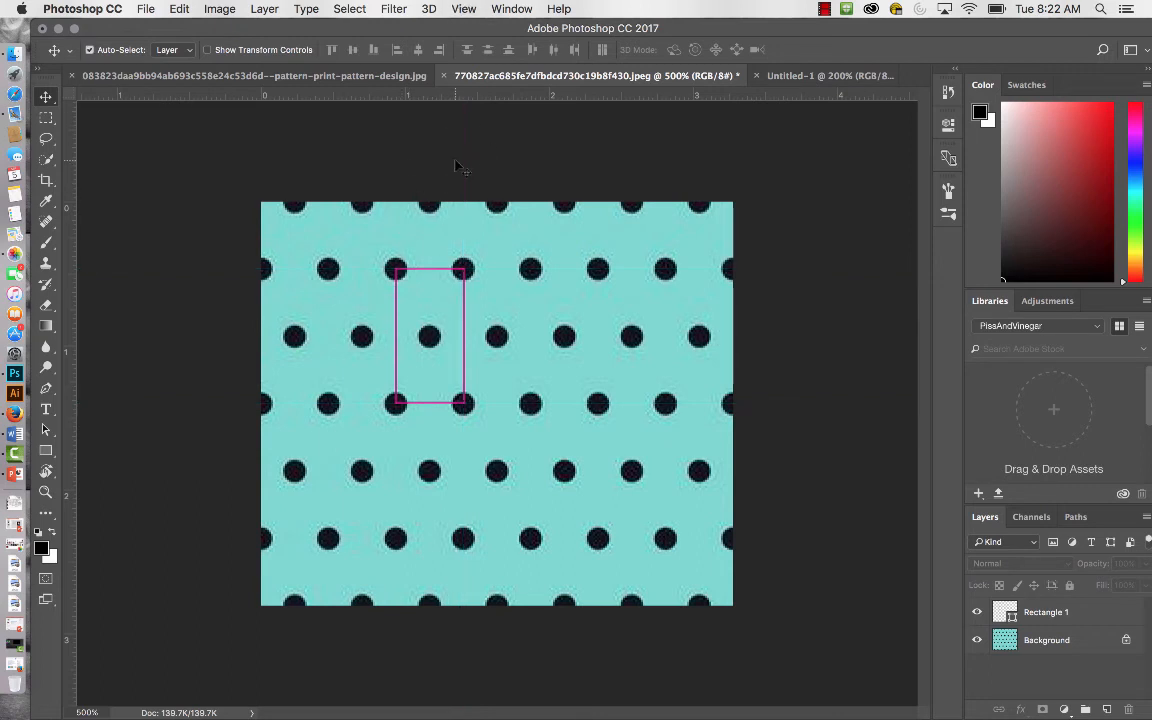
# Toggle the guides on and off over the polka-dot image to check the rectangle outline, leaving them hidden.
pyautogui.press('super+semicolon')
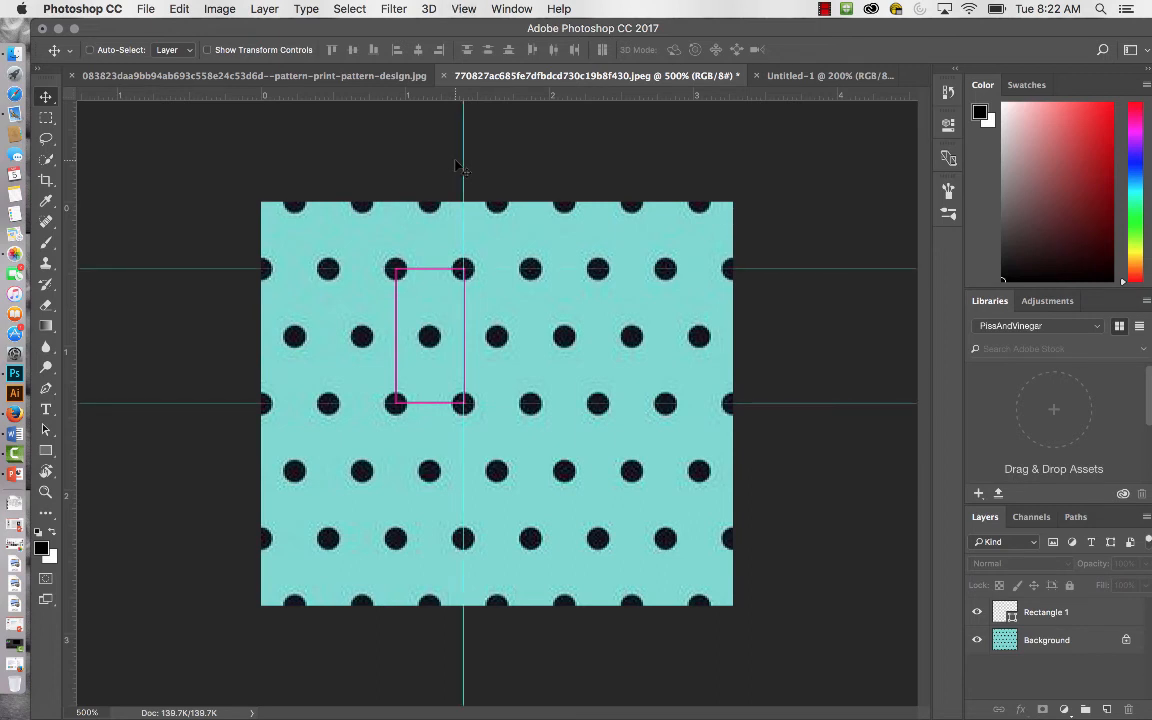
pyautogui.press('super+semicolon')
pyautogui.press('super+semicolon')
pyautogui.press('super+semicolon')
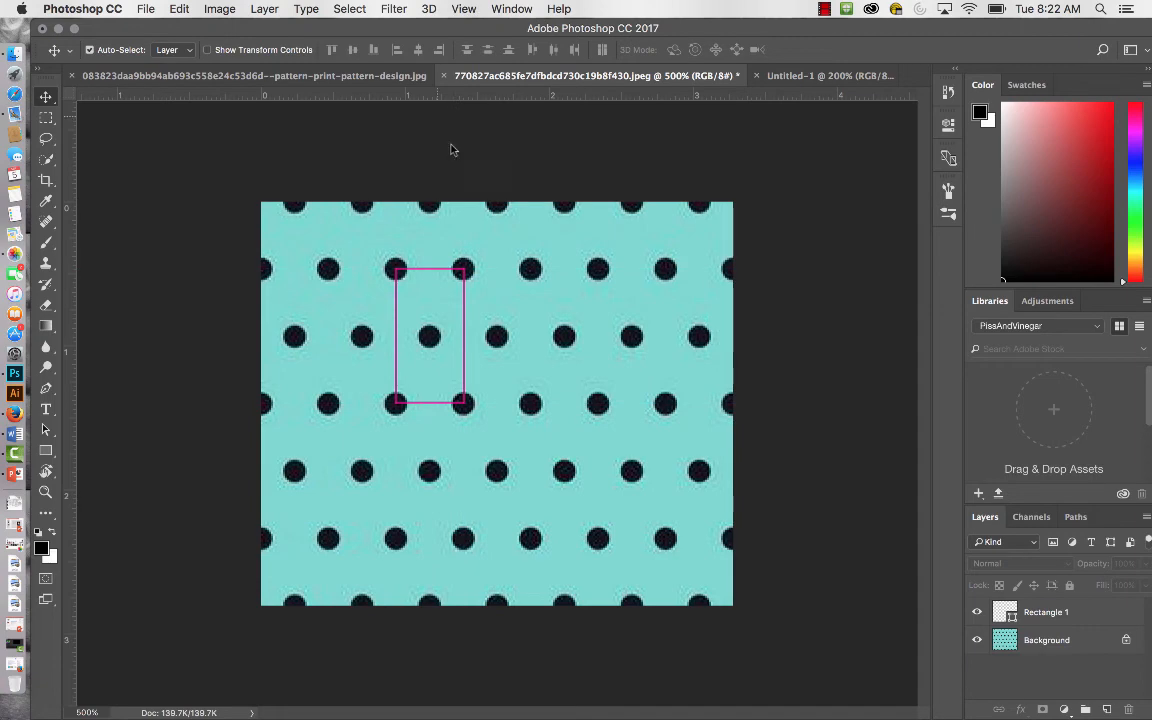
# Save a JPEG copy of the outlined polka-dot image to the Desktop, lowering the JPEG quality slightly.
pyautogui.click(147, 12)
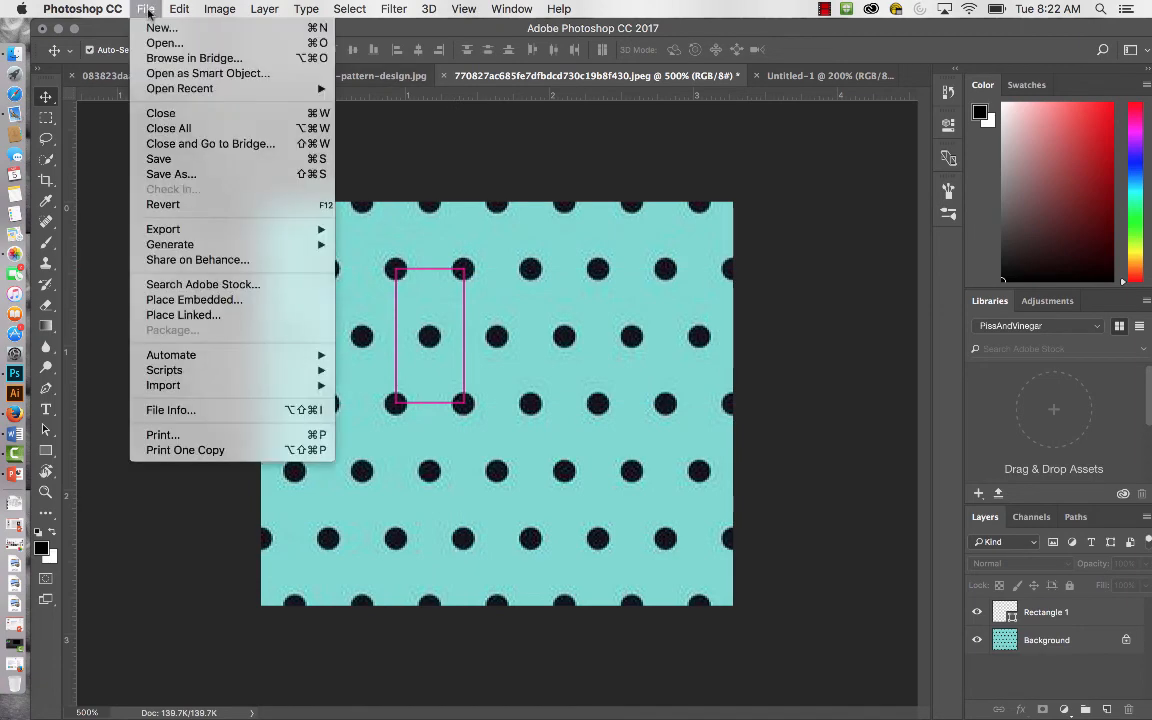
pyautogui.click(199, 162)
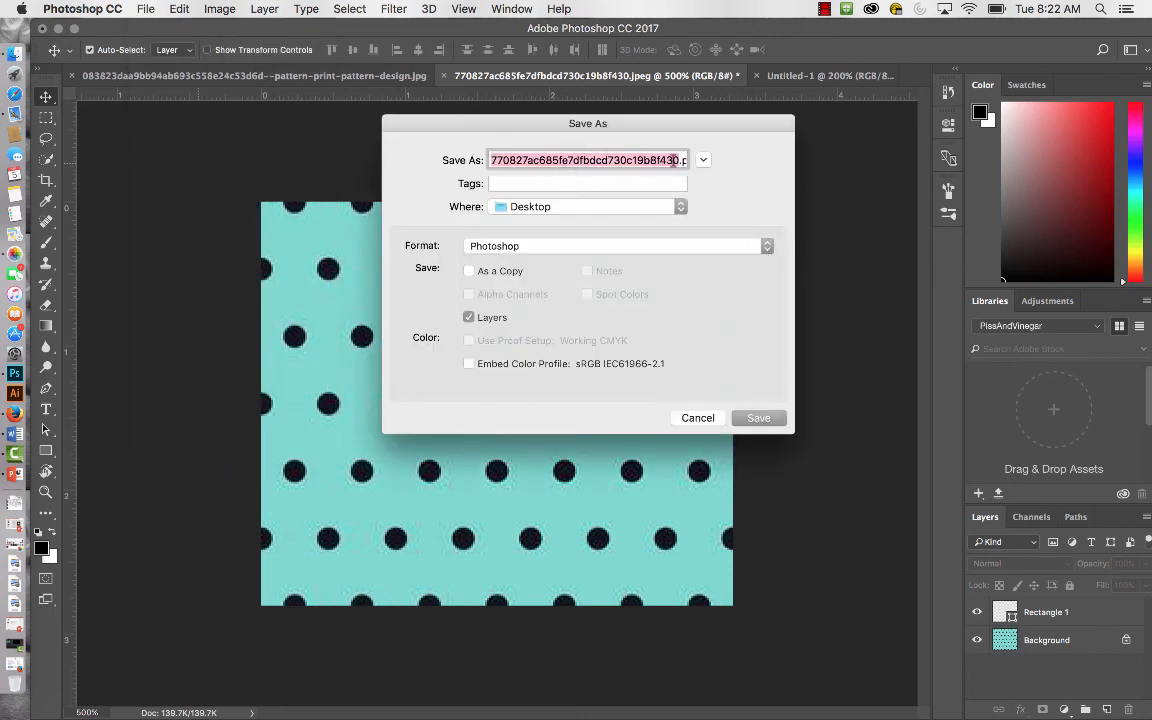
pyautogui.click(768, 252)
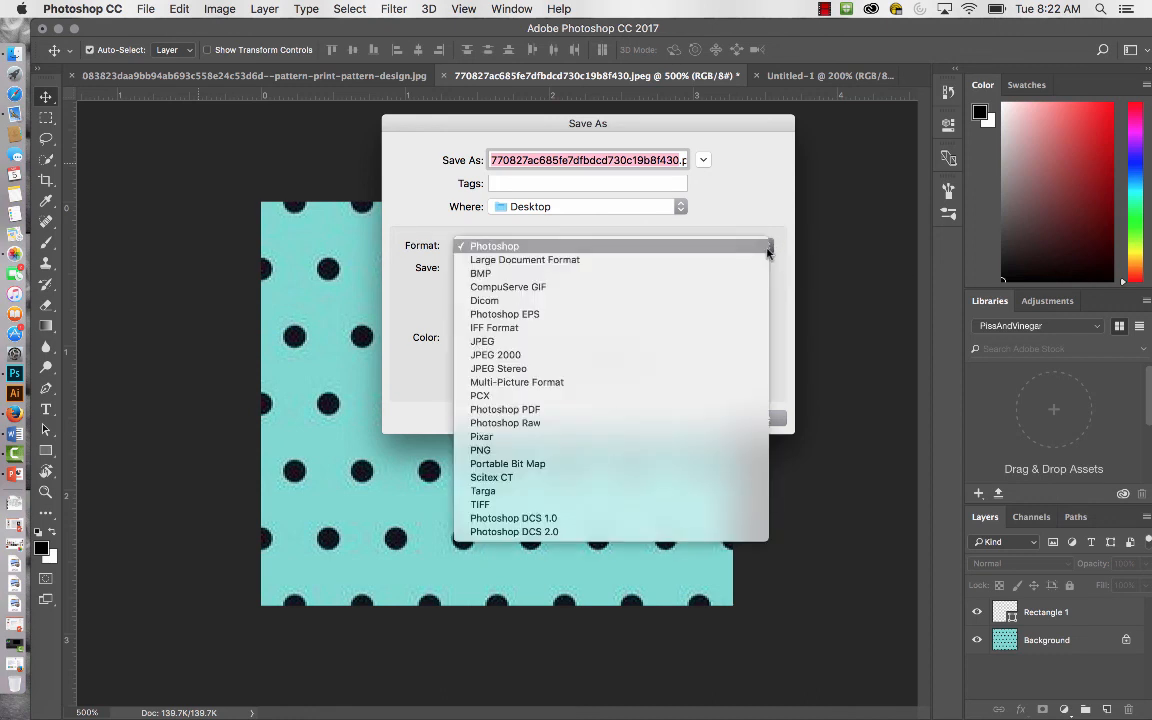
pyautogui.click(730, 342)
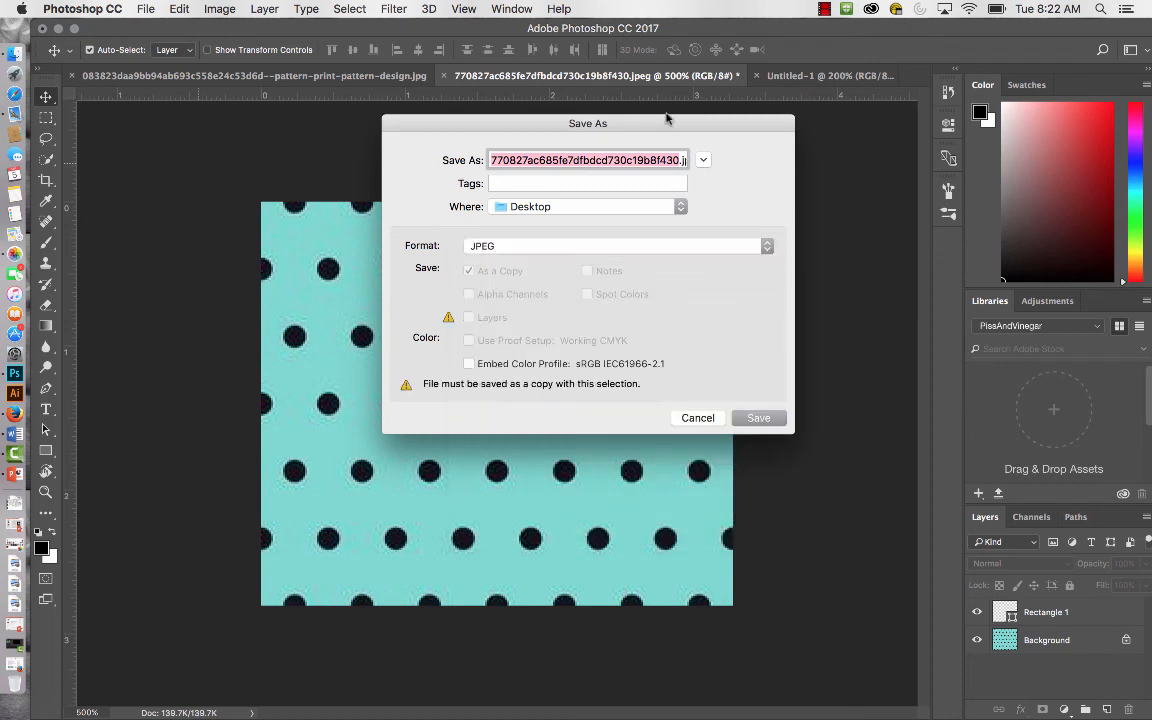
pyautogui.click(768, 420)
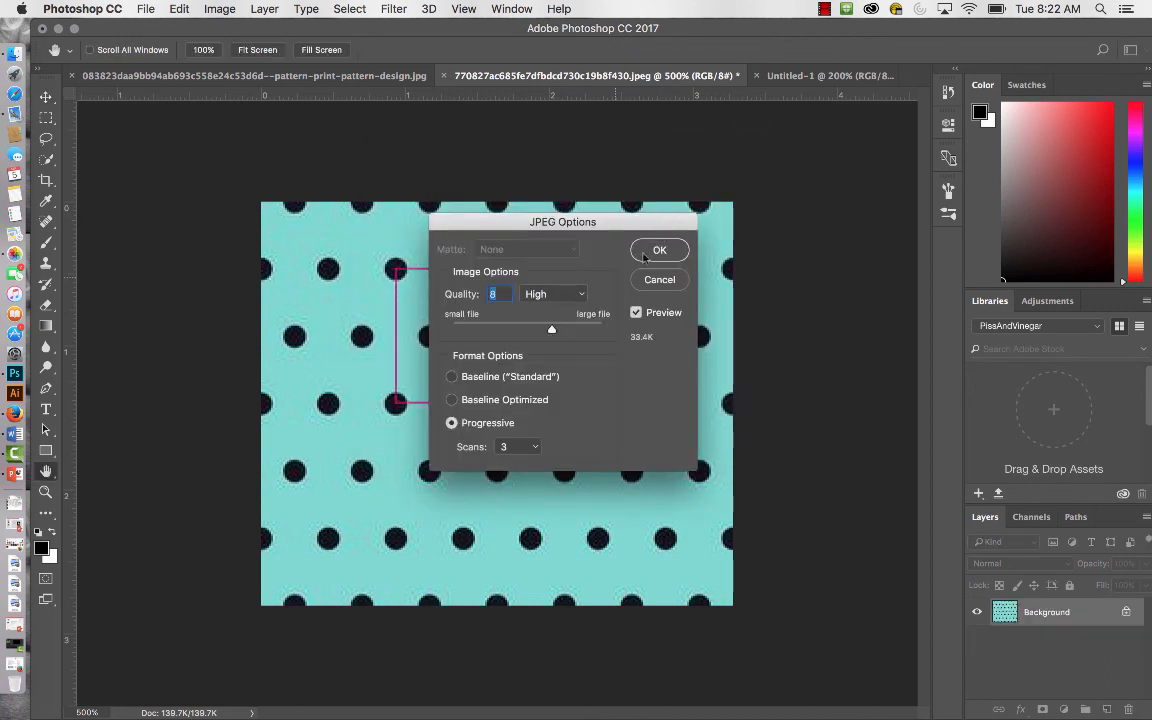
pyautogui.moveTo(552, 330); pyautogui.dragTo(540, 333)
pyautogui.click(677, 250)
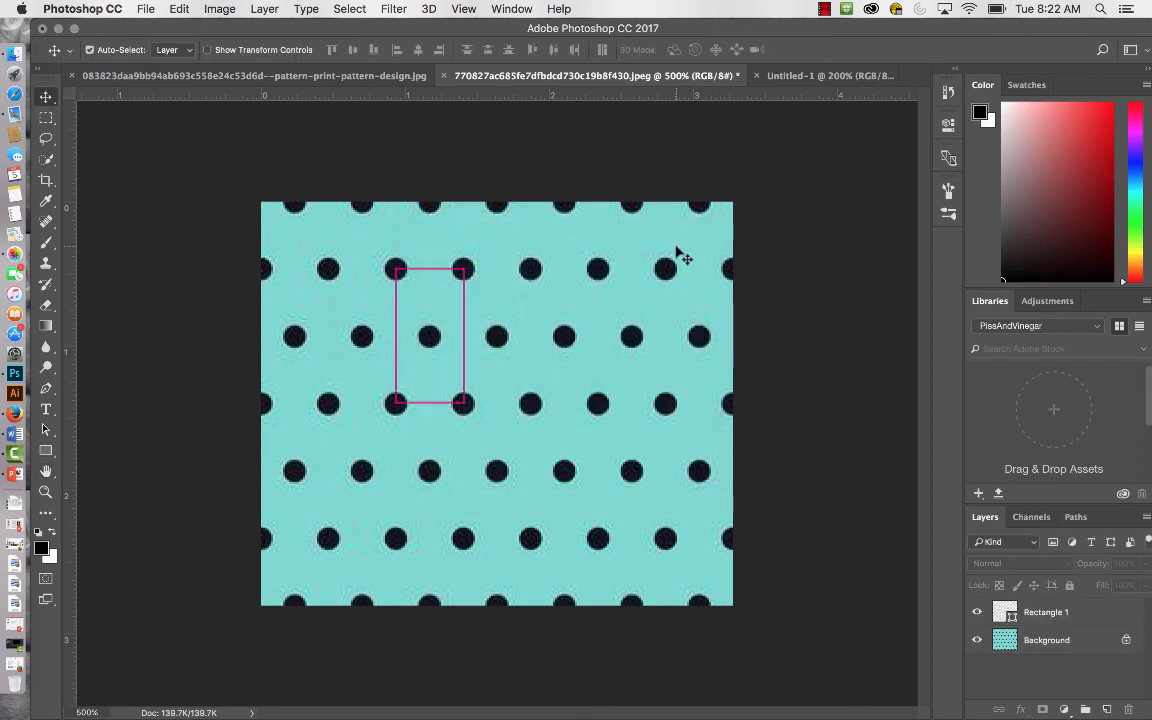